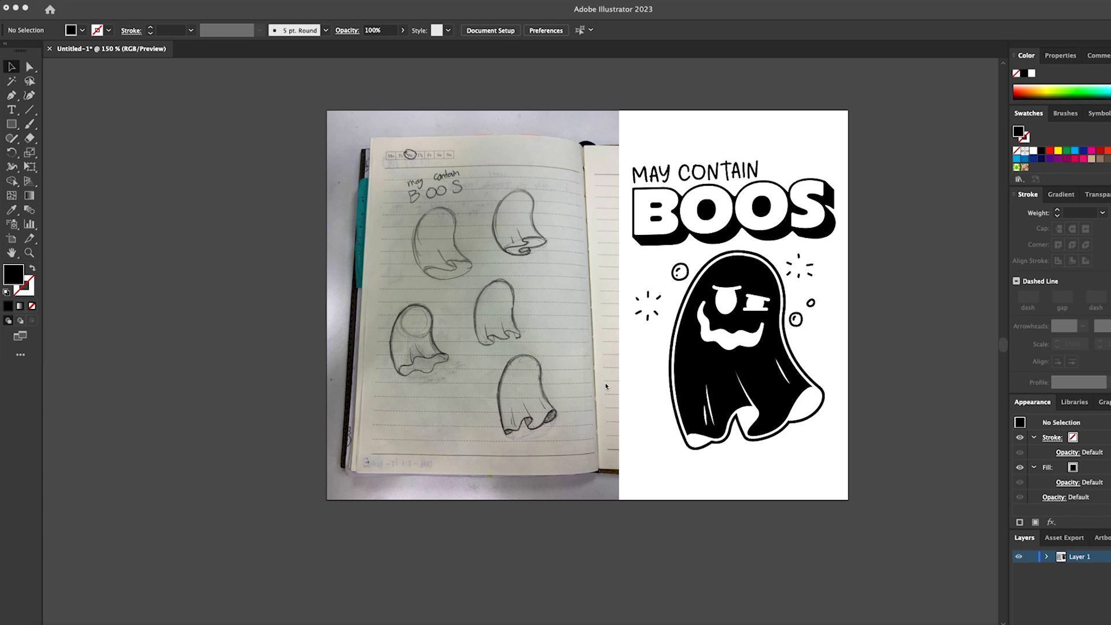
Examine the hand-drawn ghost sketches and the lettering idea on the notebook page.
{"action": "scroll", "coordinate": [419, 241], "scroll_direction": "up", "scroll_amount": 1}
{"action": "scroll", "coordinate": [420, 235], "scroll_direction": "up", "scroll_amount": 2}
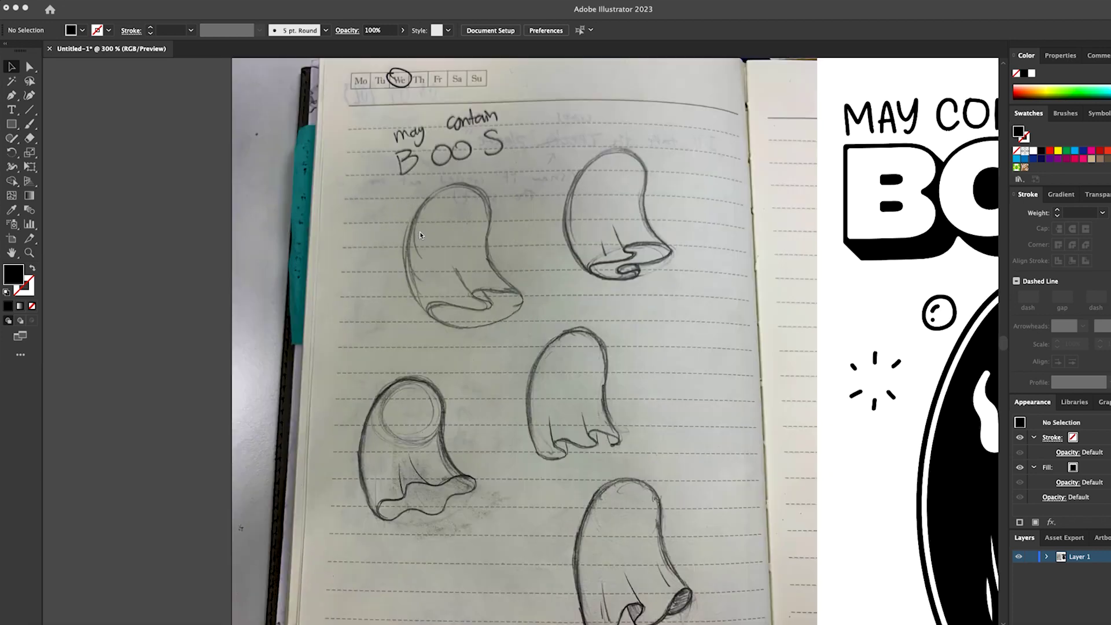
{"action": "left_click", "coordinate": [478, 321]}
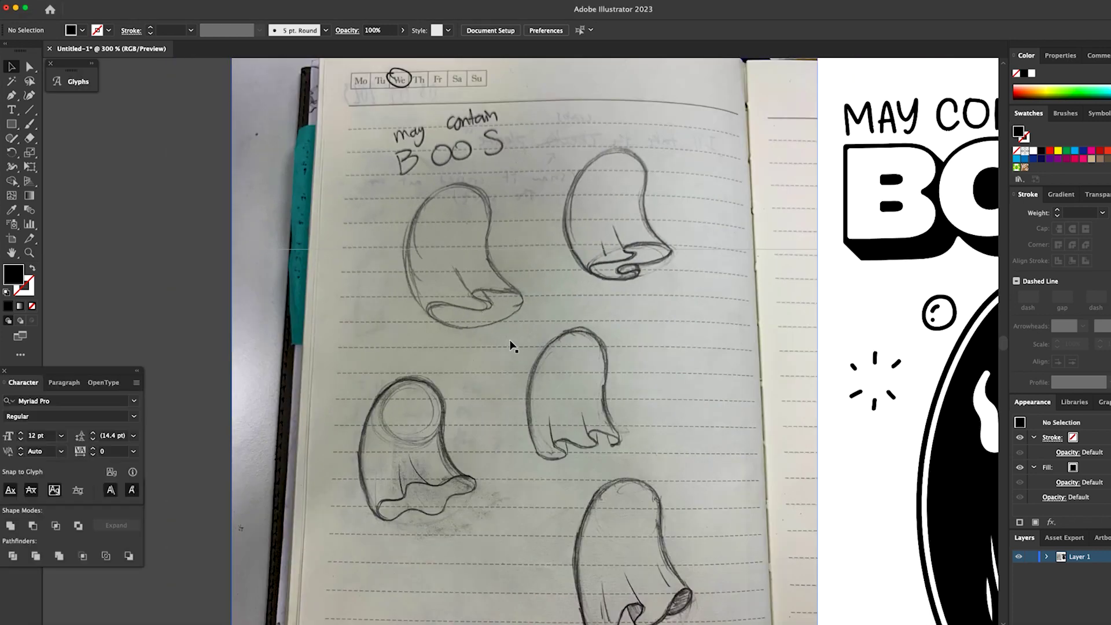
{"action": "scroll", "coordinate": [518, 295], "scroll_direction": "down", "scroll_amount": 2}
{"action": "scroll", "coordinate": [522, 355], "scroll_direction": "up", "scroll_amount": 2}
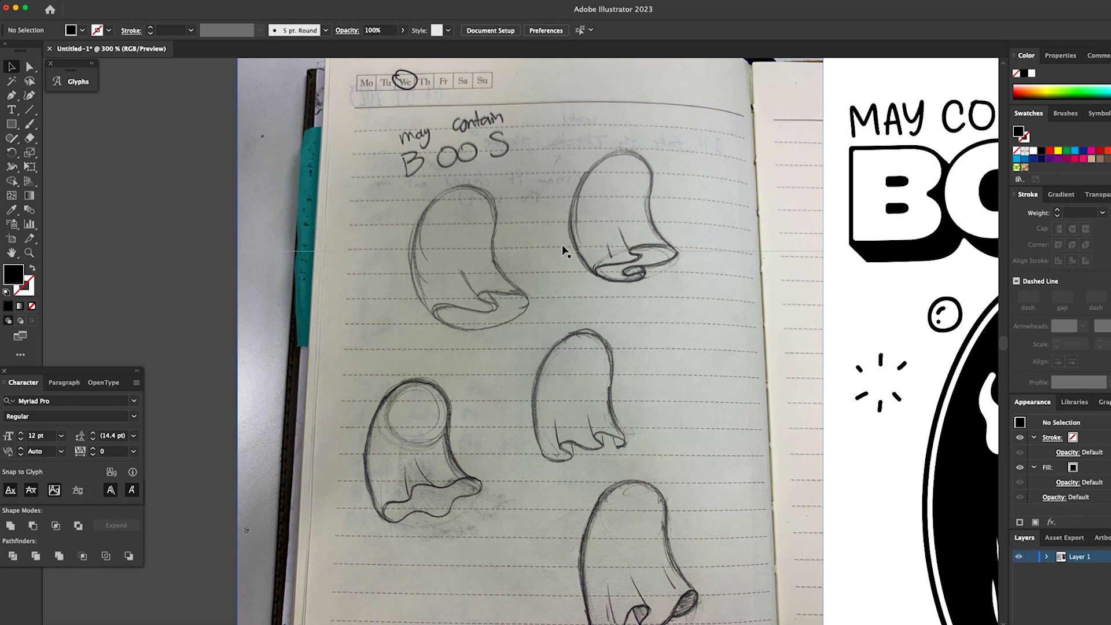
{"action": "scroll", "coordinate": [557, 342], "scroll_direction": "down", "scroll_amount": 1}
{"action": "scroll", "coordinate": [556, 342], "scroll_direction": "down", "scroll_amount": 3}
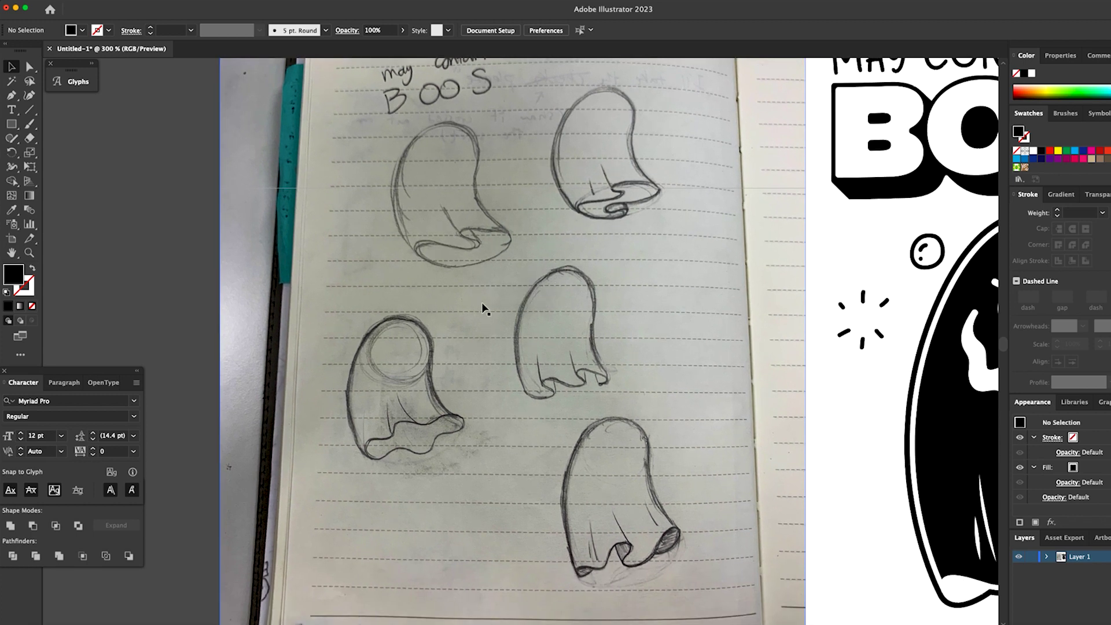
{"action": "scroll", "coordinate": [489, 324], "scroll_direction": "up", "scroll_amount": 3}
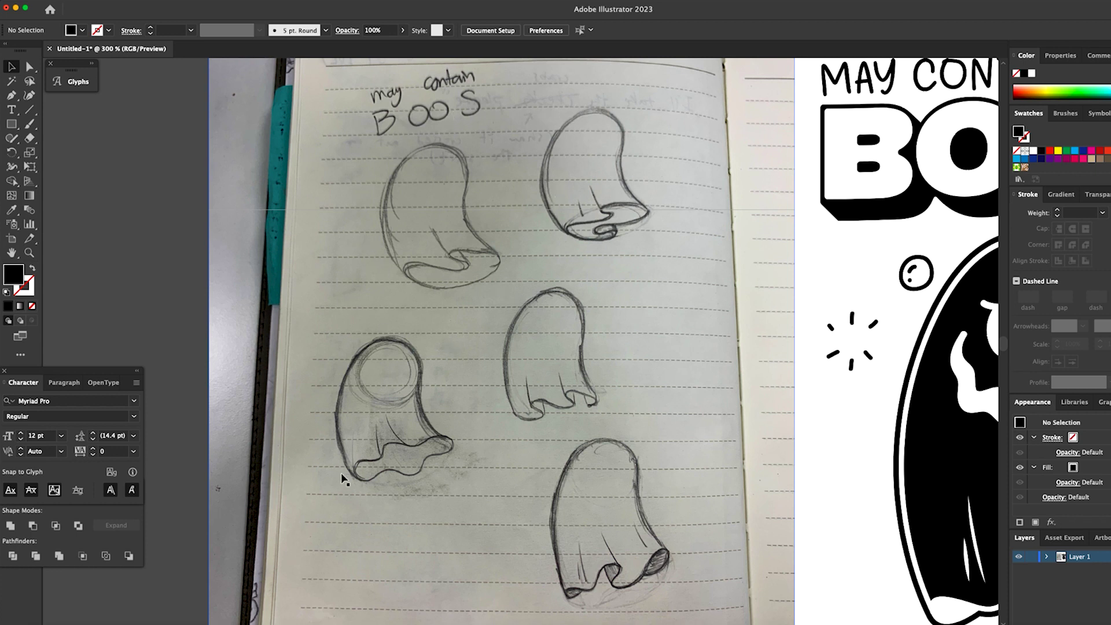
{"action": "key", "text": "super+minus"}
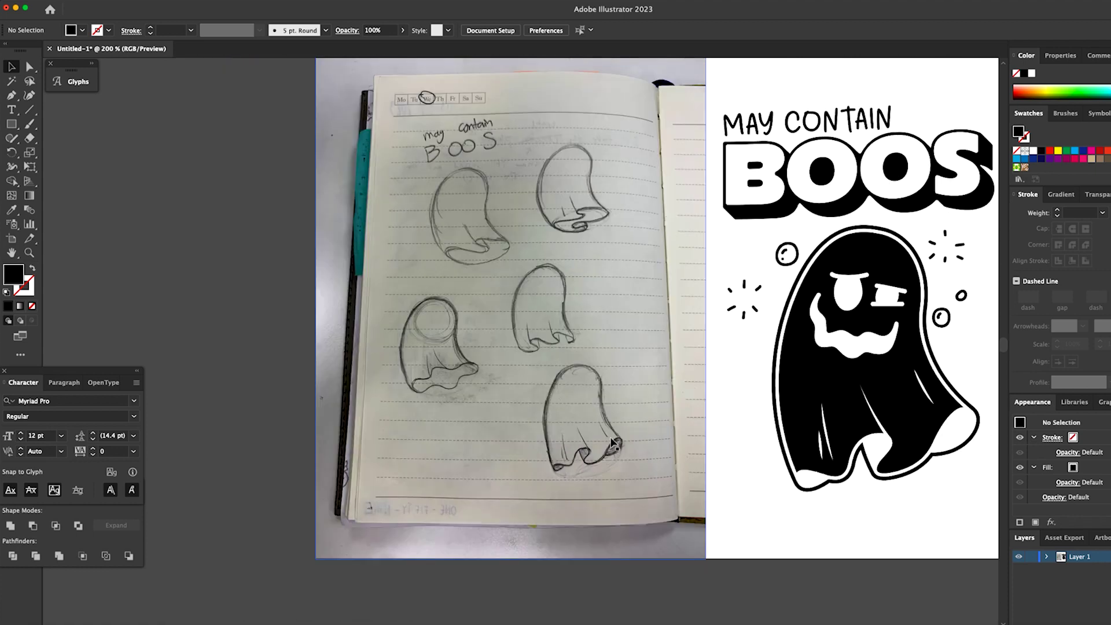
Examine the finished black "MAY CONTAIN BOOS" ghost design beside the sketches, including its lettering and face details.
{"action": "mouse_move", "coordinate": [619, 372]}
{"action": "left_mouse_down"}
{"action": "mouse_move", "coordinate": [571, 377]}
{"action": "mouse_move", "coordinate": [478, 342]}
{"action": "left_mouse_up"}
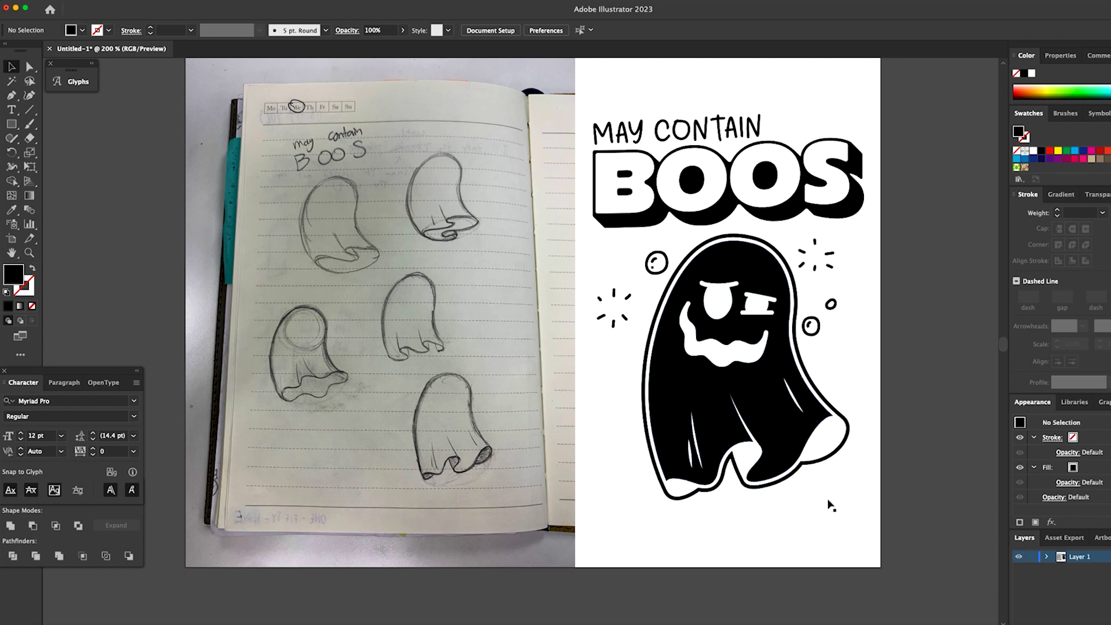
{"action": "left_click_drag", "start_coordinate": [829, 437], "coordinate": [738, 456]}
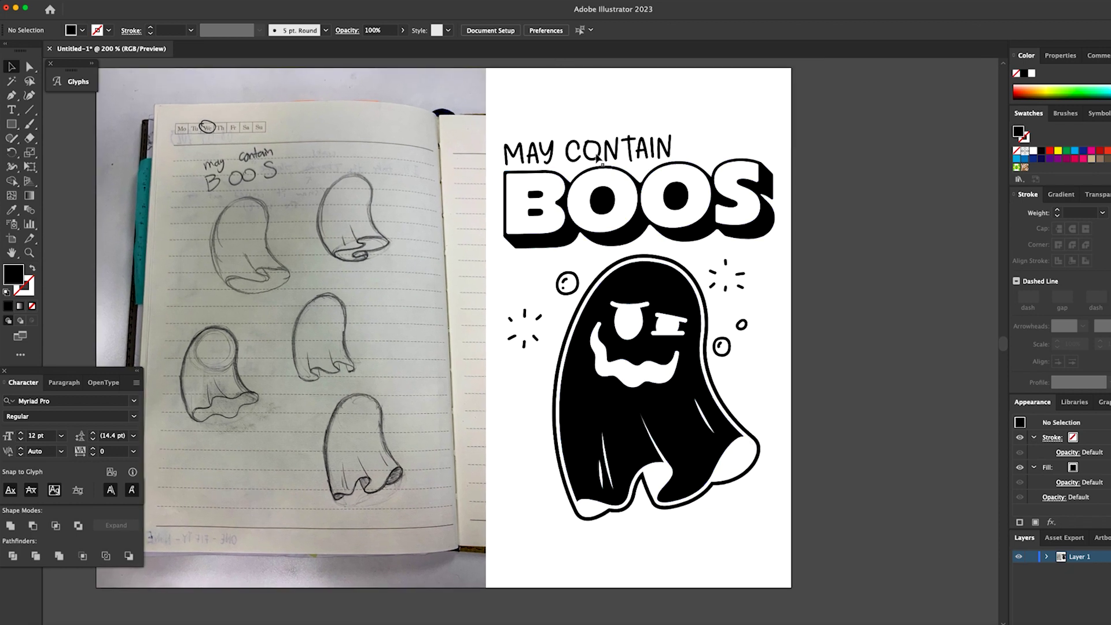
{"action": "scroll", "coordinate": [607, 169], "scroll_direction": "up", "scroll_amount": 1}
{"action": "scroll", "coordinate": [596, 156], "scroll_direction": "down", "scroll_amount": 1}
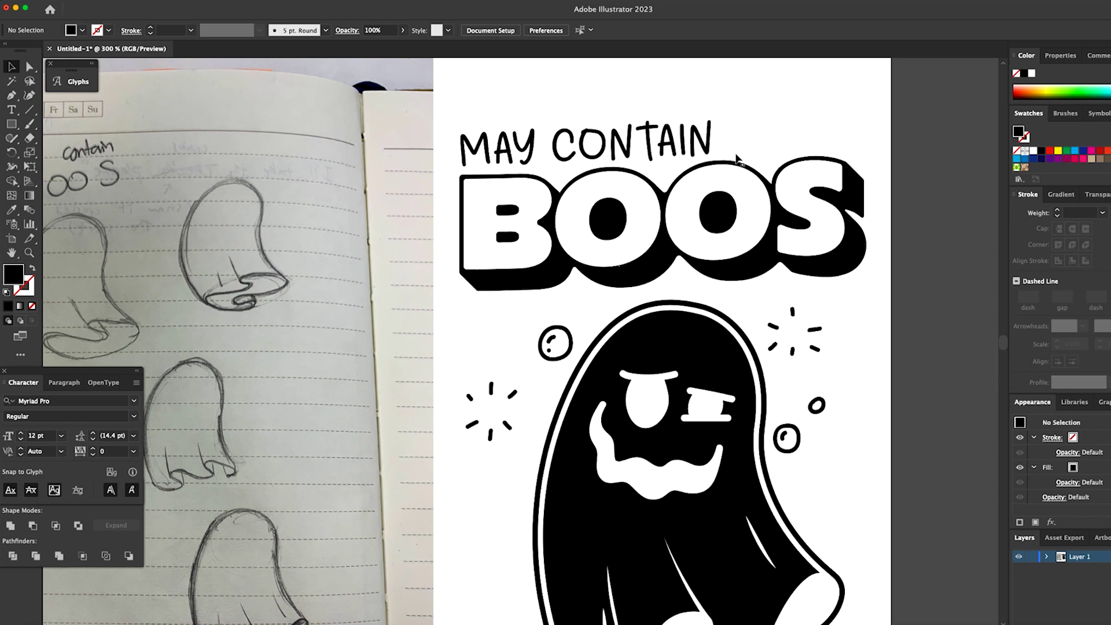
{"action": "scroll", "coordinate": [783, 286], "scroll_direction": "down", "scroll_amount": 4}
{"action": "scroll", "coordinate": [785, 297], "scroll_direction": "up", "scroll_amount": 2}
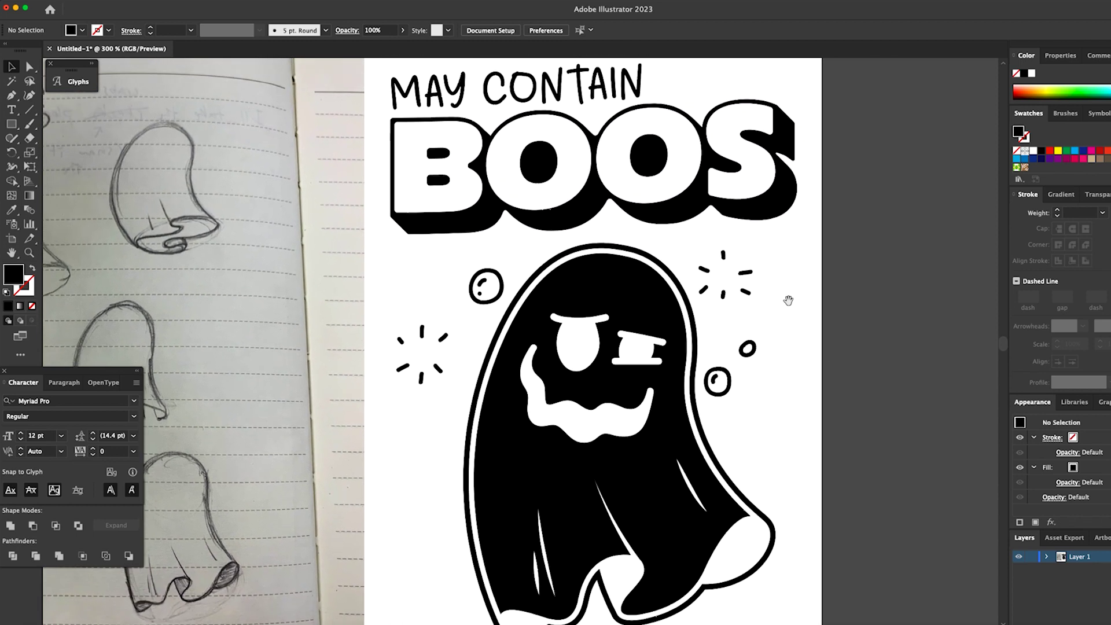
{"action": "scroll", "coordinate": [743, 352], "scroll_direction": "down", "scroll_amount": 1}
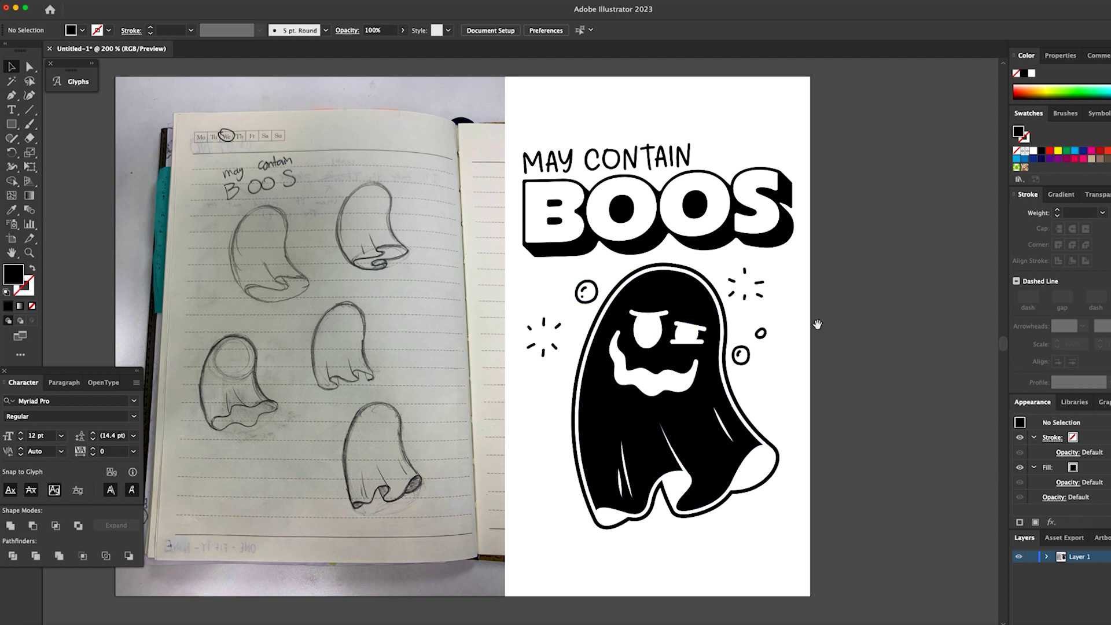
{"action": "left_click_drag", "start_coordinate": [880, 353], "coordinate": [781, 342]}
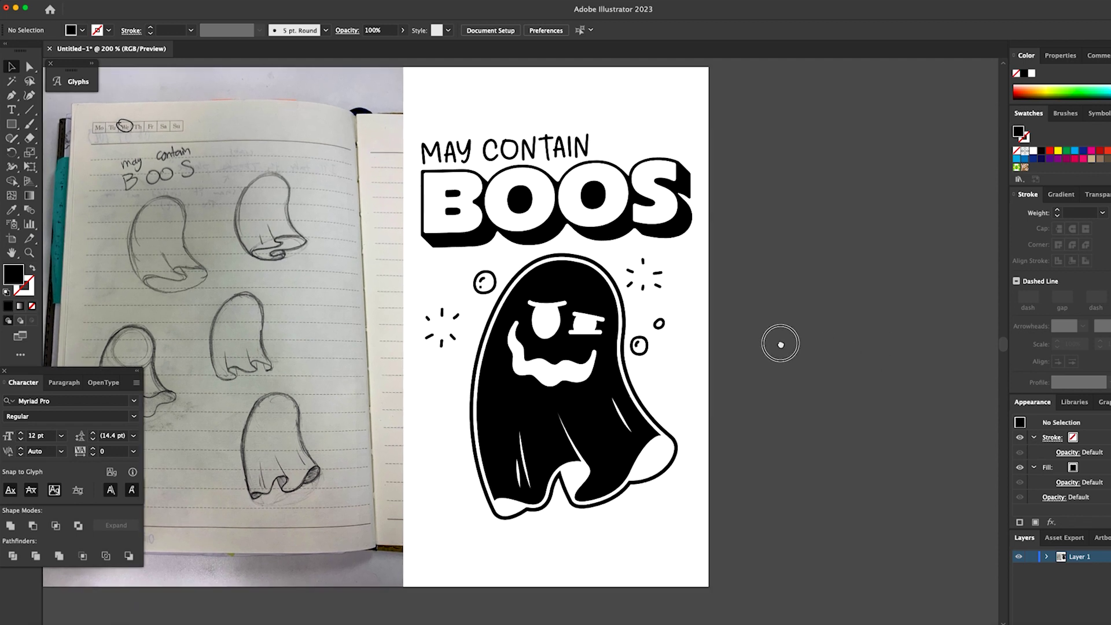
Duplicate the "MAY CONTAIN BOOS" ghost artwork onto the empty canvas beside the artboard, leaving a wide gap between them.
{"action": "left_click_drag", "start_coordinate": [601, 386], "coordinate": [906, 407]}
{"action": "scroll", "coordinate": [868, 400], "scroll_direction": "right", "scroll_amount": 10}
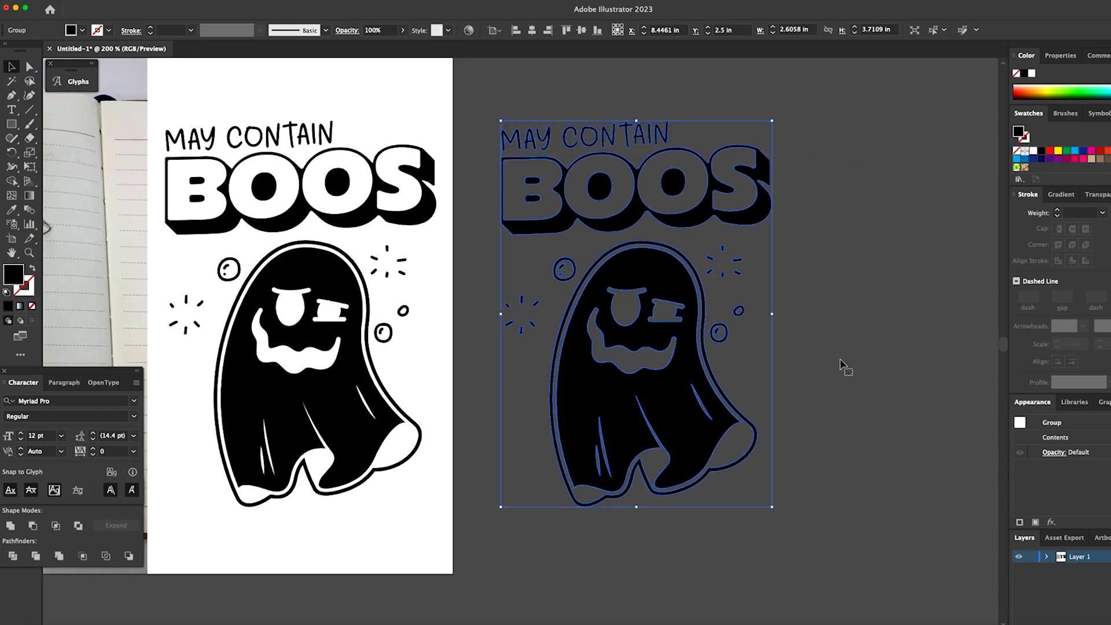
{"action": "left_click", "coordinate": [840, 367]}
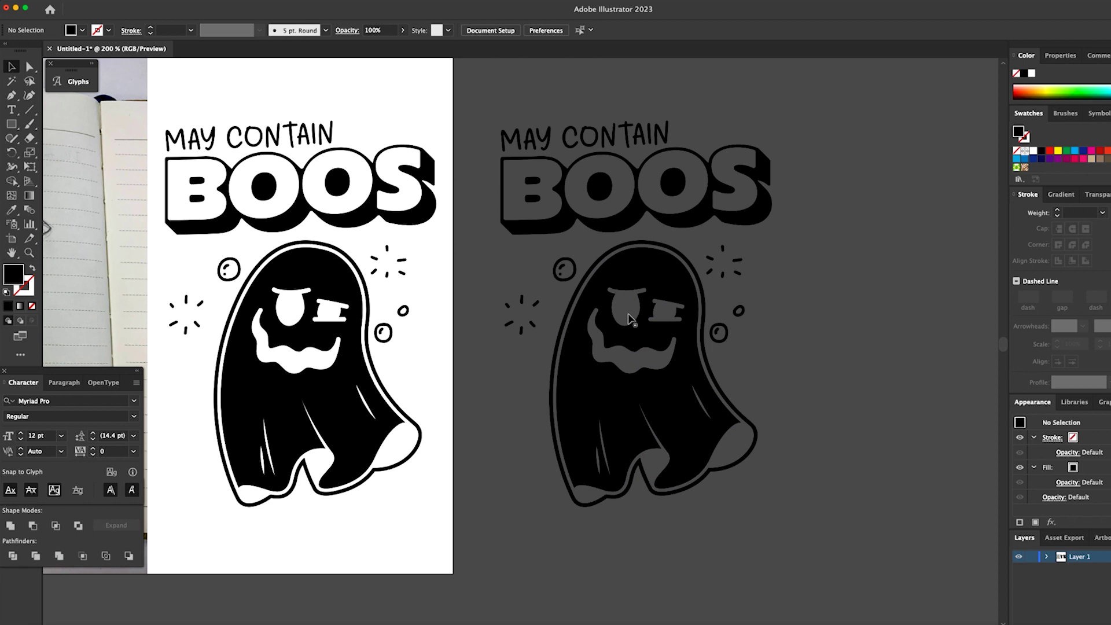
{"action": "left_click", "coordinate": [689, 376]}
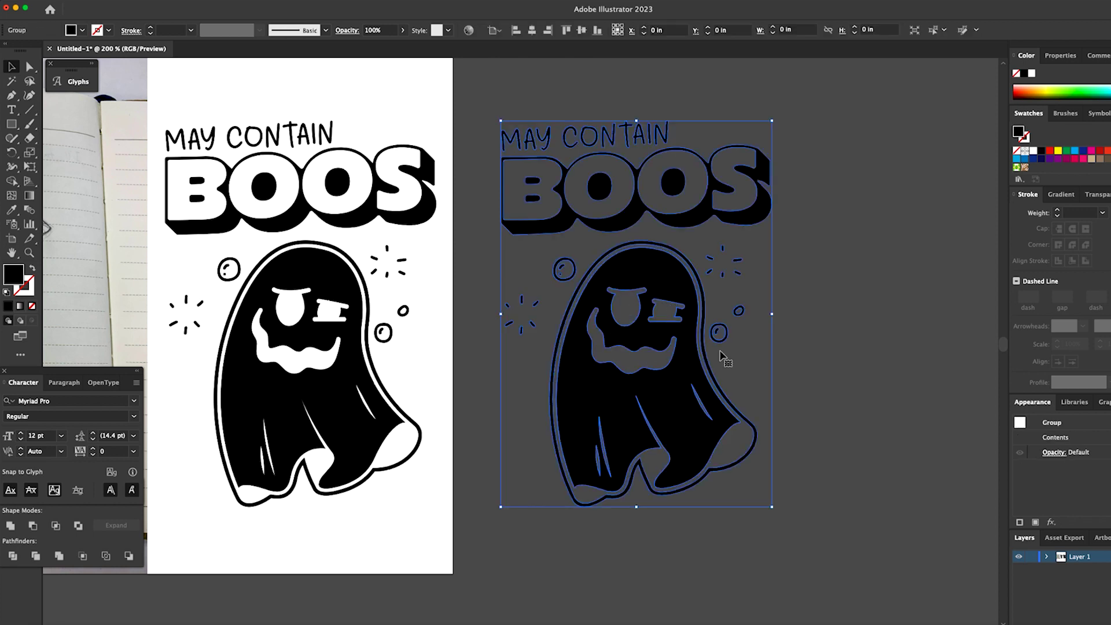
{"action": "left_click_drag", "start_coordinate": [680, 382], "coordinate": [796, 364]}
{"action": "left_click", "coordinate": [839, 366]}
{"action": "left_click", "coordinate": [890, 360]}
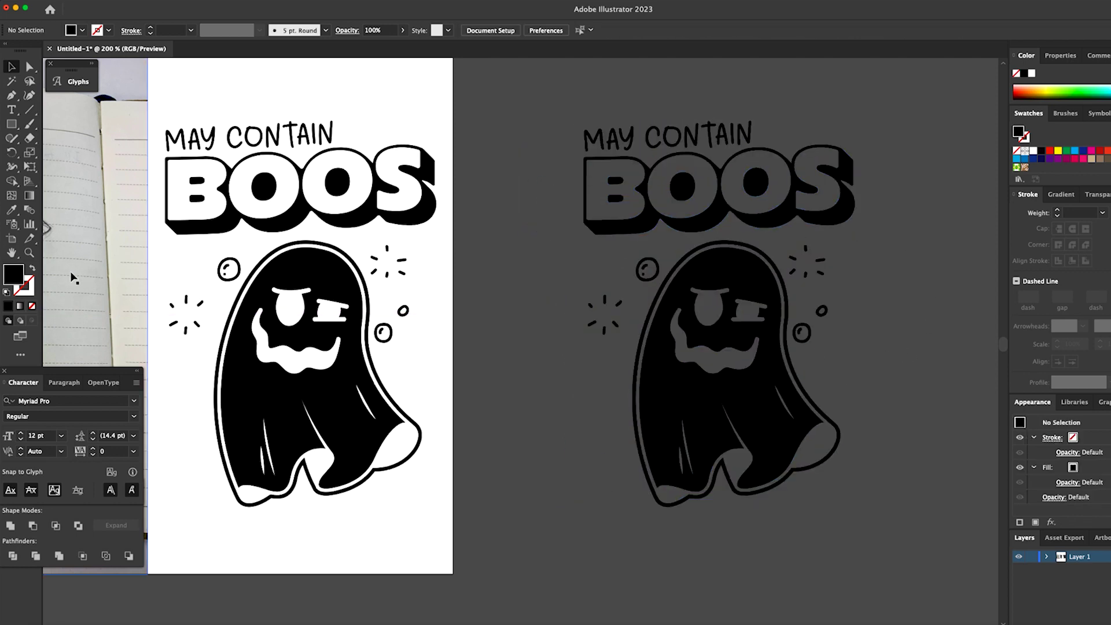
Draw a dark green rectangle about 3.28 × 4.16 in over the copied artwork and send it to the back.
{"action": "left_click", "coordinate": [11, 123]}
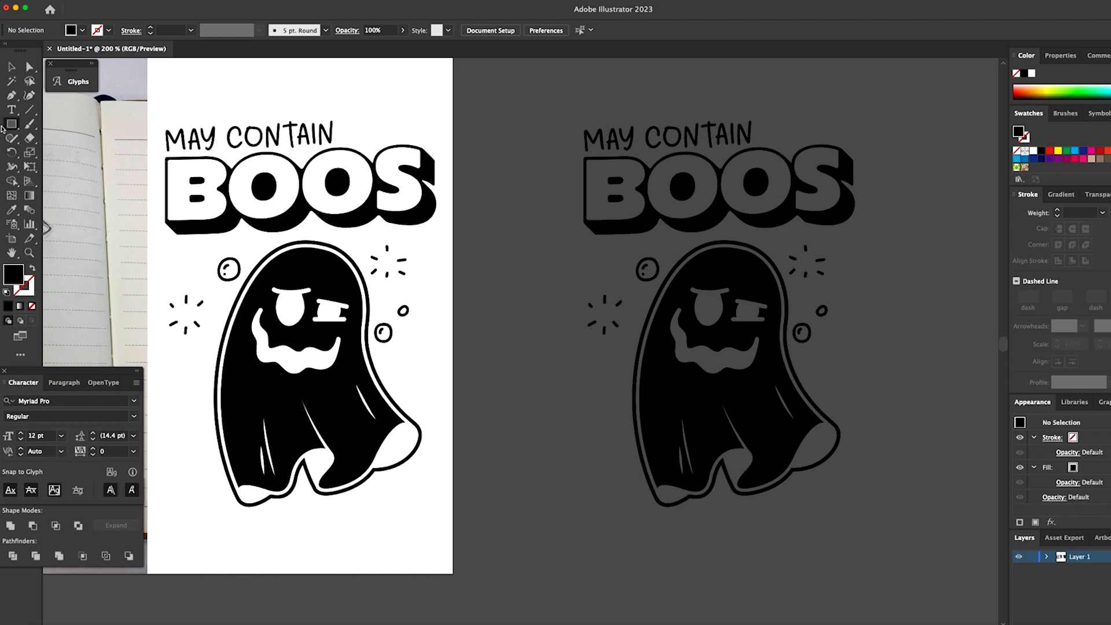
{"action": "left_click", "coordinate": [1075, 91]}
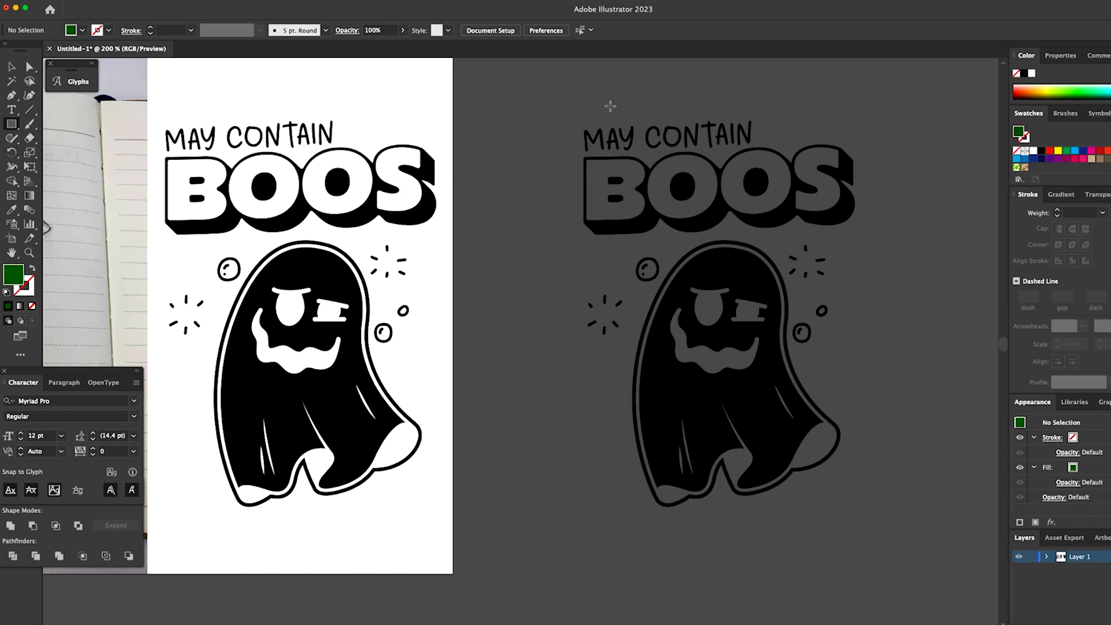
{"action": "left_click_drag", "start_coordinate": [548, 91], "coordinate": [889, 523]}
{"action": "left_click", "coordinate": [11, 66]}
{"action": "right_click", "coordinate": [716, 323]}
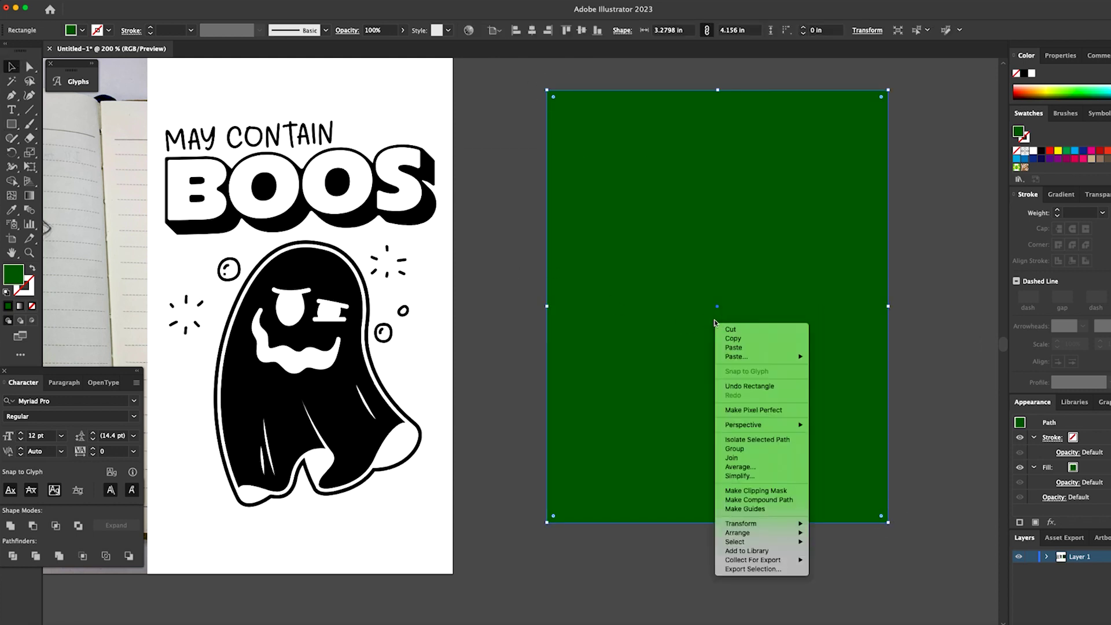
{"action": "mouse_move", "coordinate": [795, 543]}
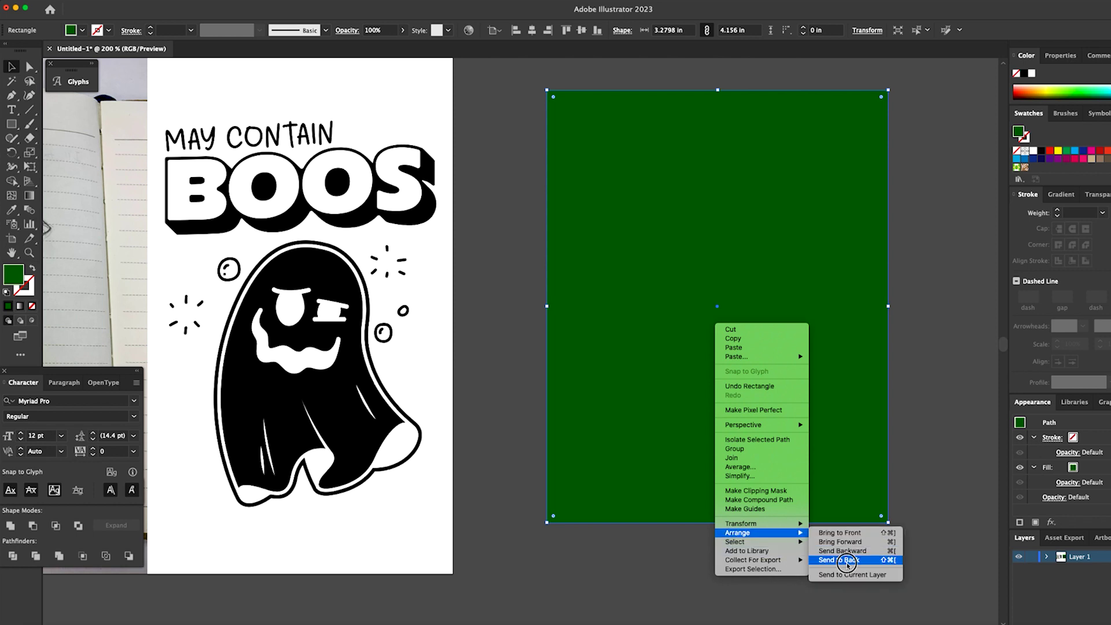
{"action": "left_click", "coordinate": [847, 560]}
{"action": "key", "text": "shift+super+bracketleft"}
Centre the copied ghost artwork and the green rectangle on each other horizontally and vertically.
{"action": "key", "text": "super+a"}
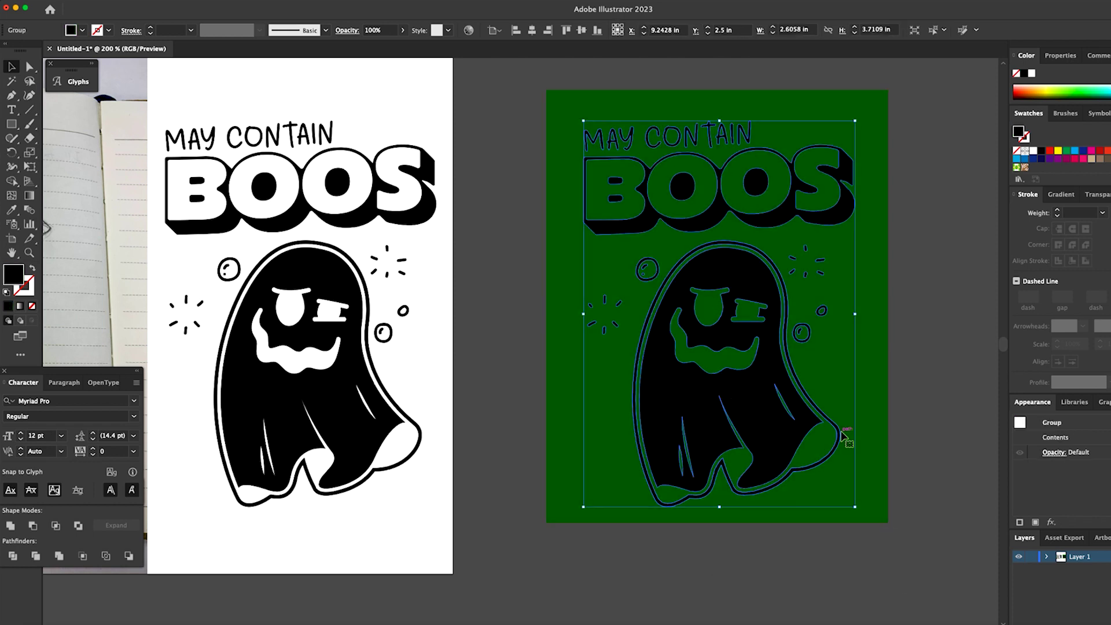
{"action": "left_click", "coordinate": [870, 448]}
{"action": "left_click", "coordinate": [531, 30]}
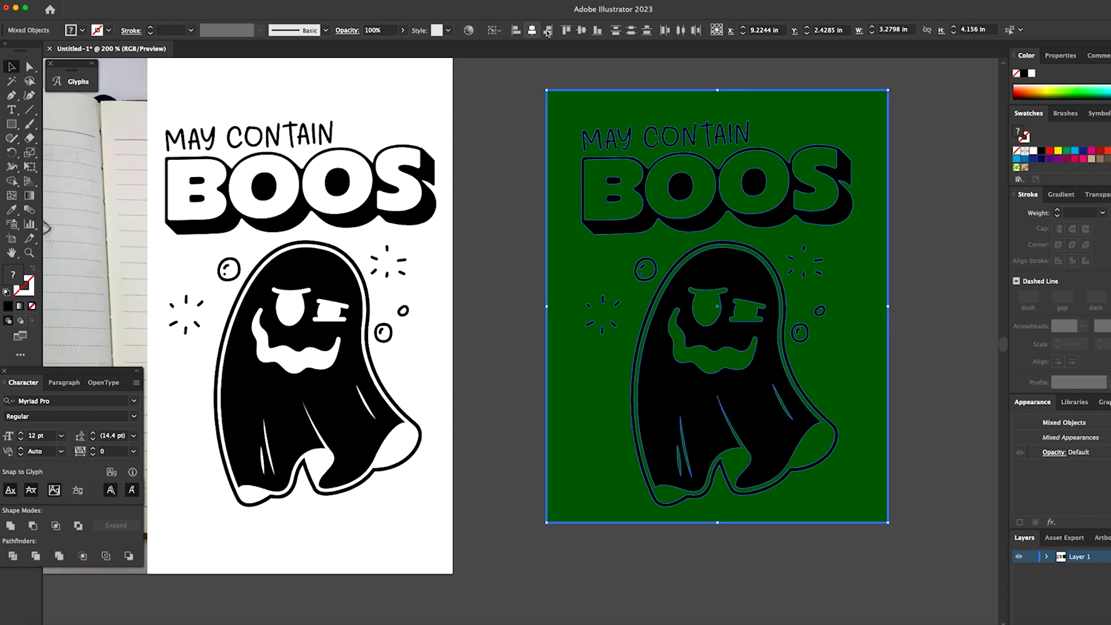
{"action": "left_click", "coordinate": [583, 30]}
{"action": "left_click", "coordinate": [948, 336]}
{"action": "left_click_drag", "start_coordinate": [942, 335], "coordinate": [858, 318]}
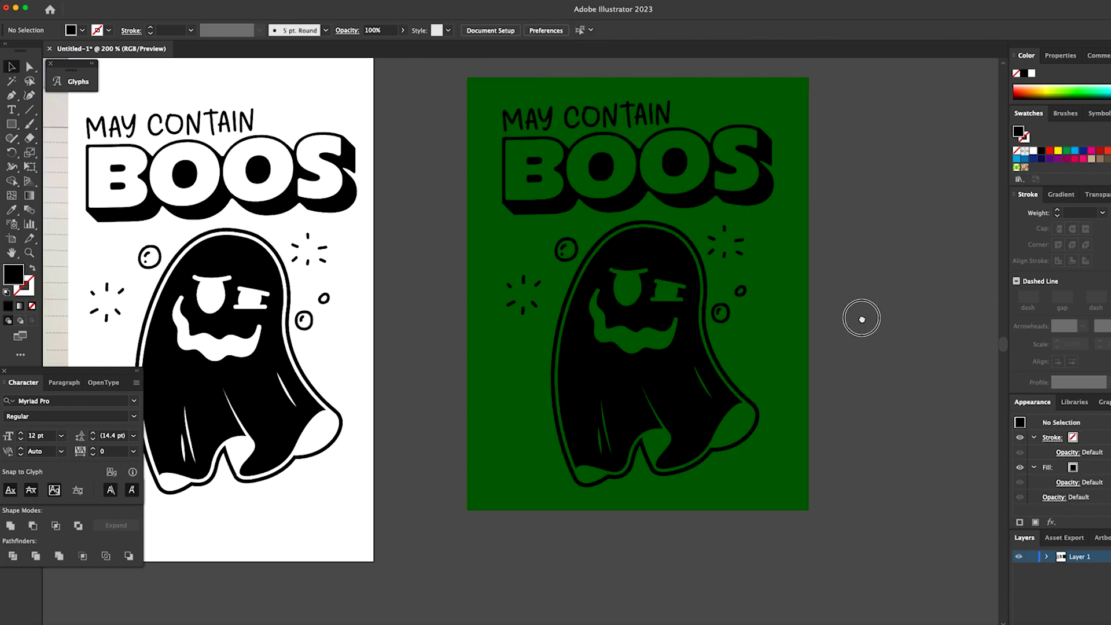
Change the fill of the ghost artwork on the green rectangle to light grey.
{"action": "left_click", "coordinate": [698, 357]}
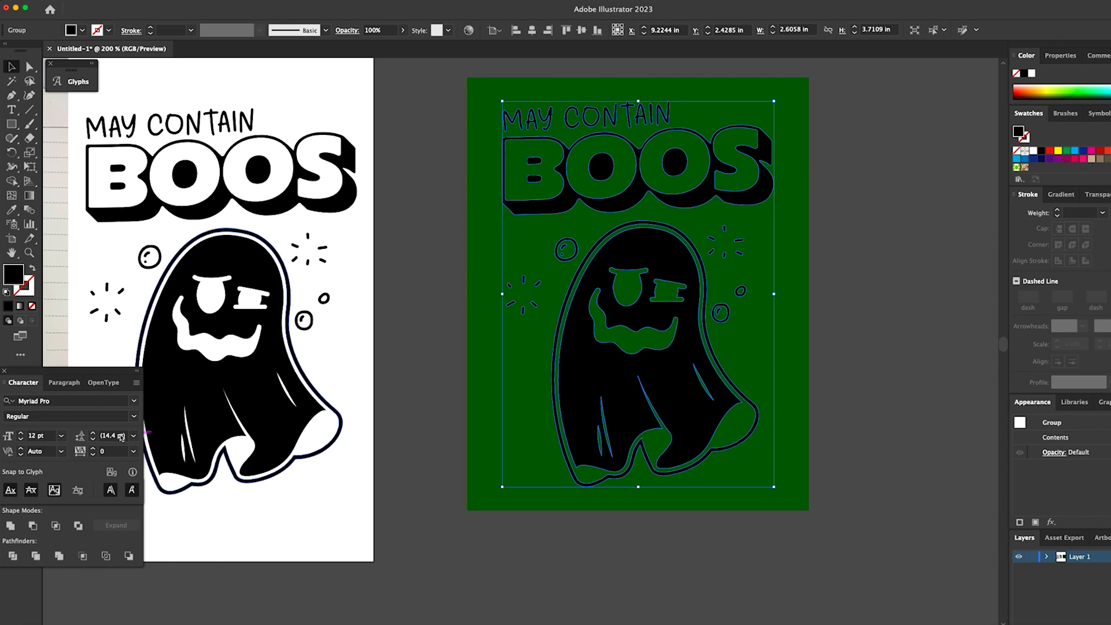
{"action": "double_click", "coordinate": [9, 275]}
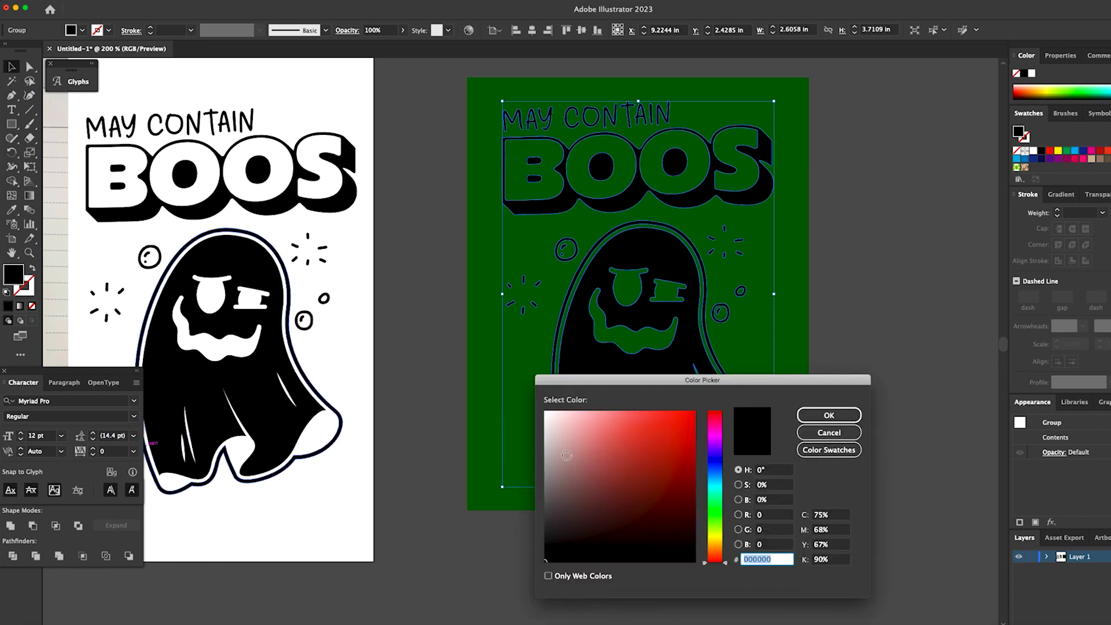
{"action": "left_click_drag", "start_coordinate": [566, 455], "coordinate": [528, 439]}
{"action": "left_click", "coordinate": [828, 414]}
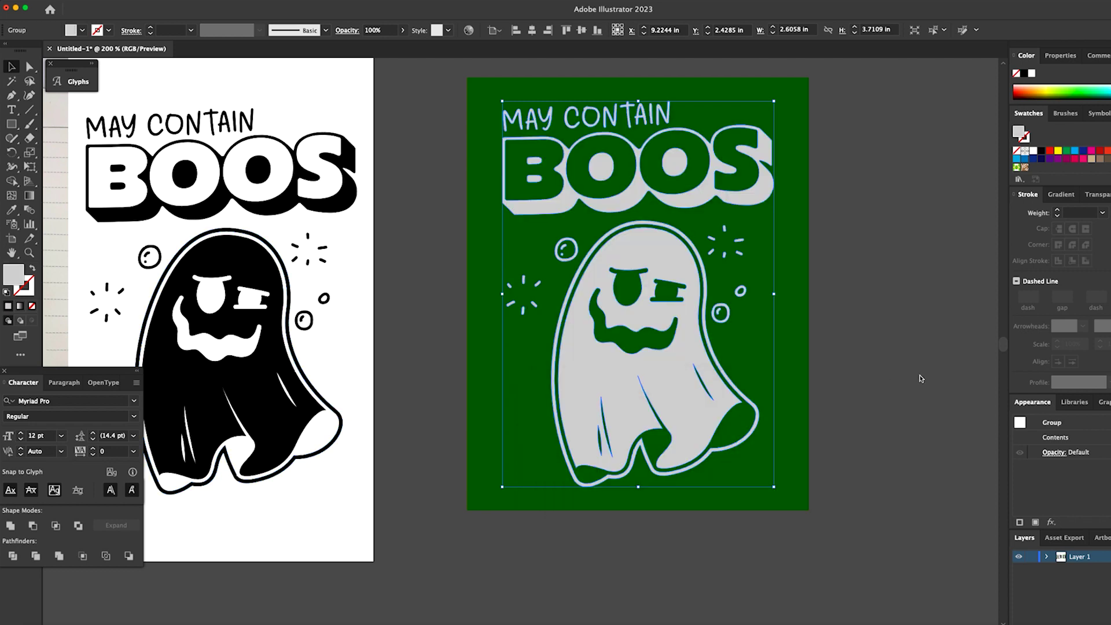
{"action": "left_click", "coordinate": [921, 379]}
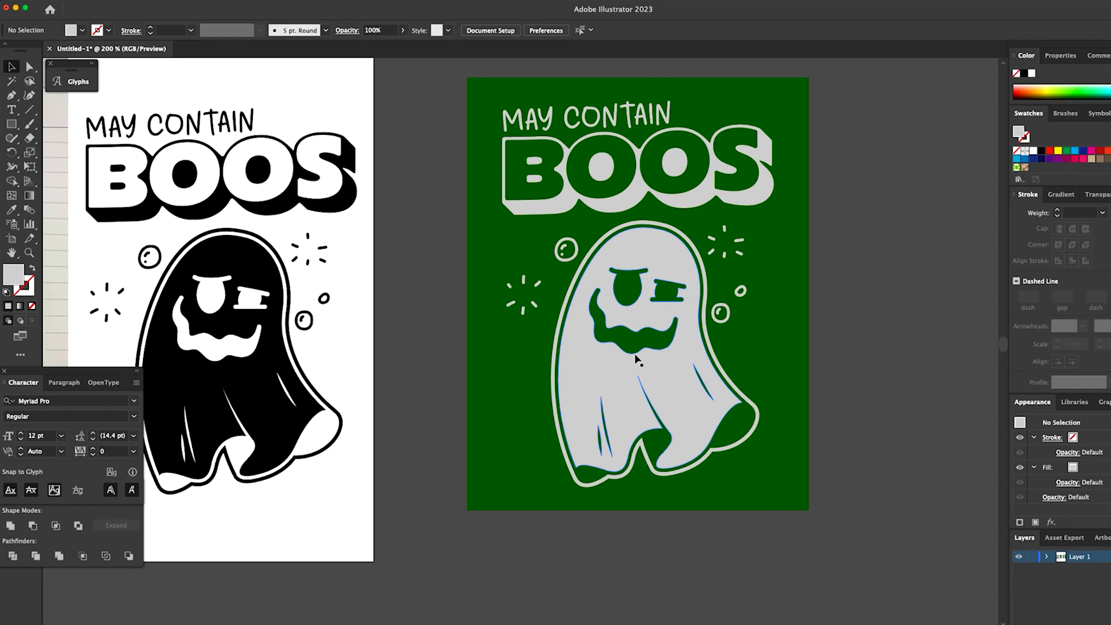
{"action": "left_click_drag", "start_coordinate": [363, 382], "coordinate": [555, 369]}
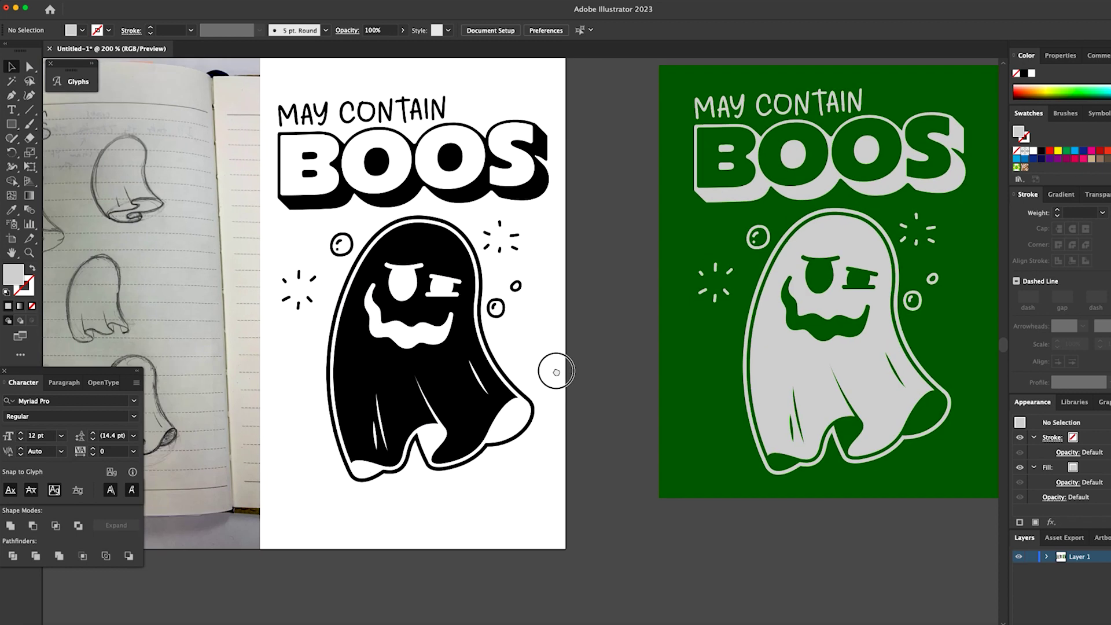
{"action": "left_click", "coordinate": [439, 376]}
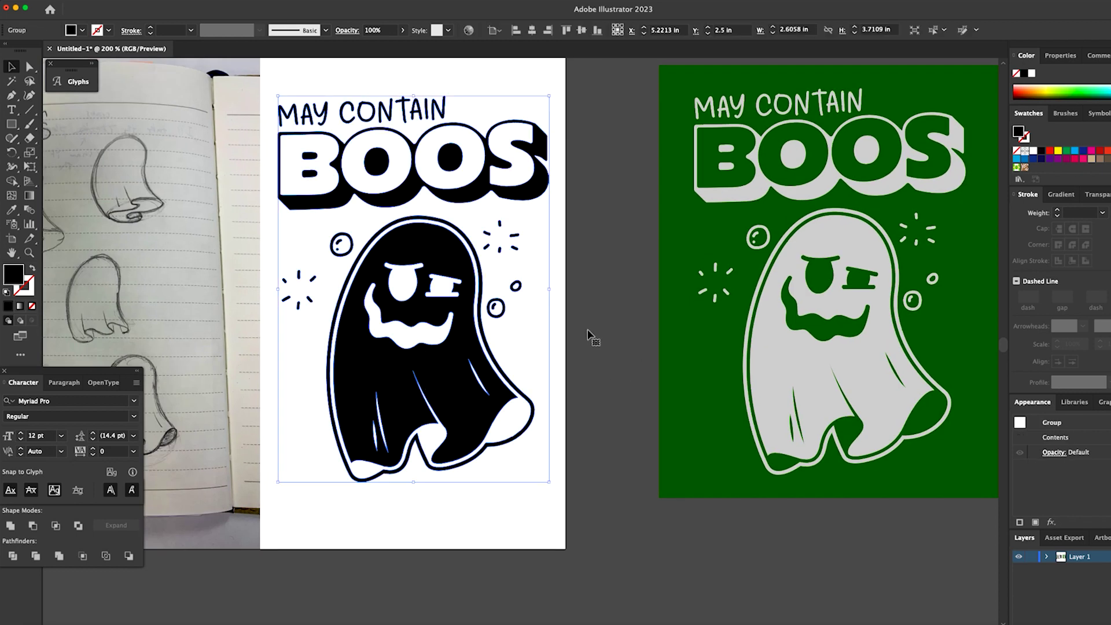
{"action": "left_click", "coordinate": [626, 311]}
{"action": "scroll", "coordinate": [636, 324], "scroll_direction": "right", "scroll_amount": 5}
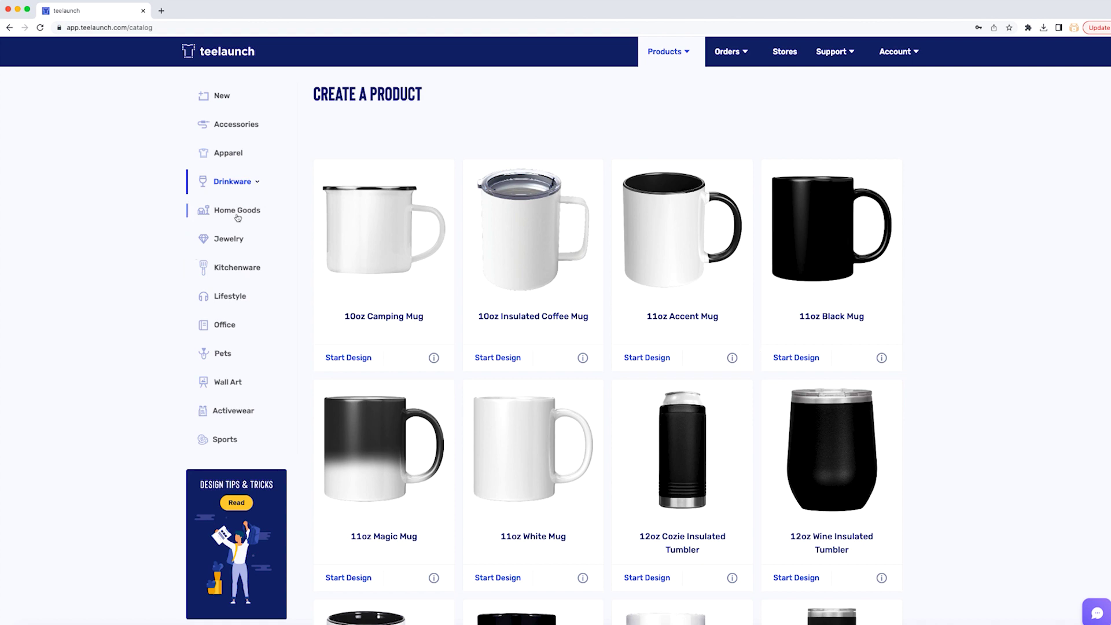
In the teelaunch catalog, show the Tumblers within Drinkware and open the 20oz Insulated Tumbler for designing.
{"action": "left_click", "coordinate": [245, 184]}
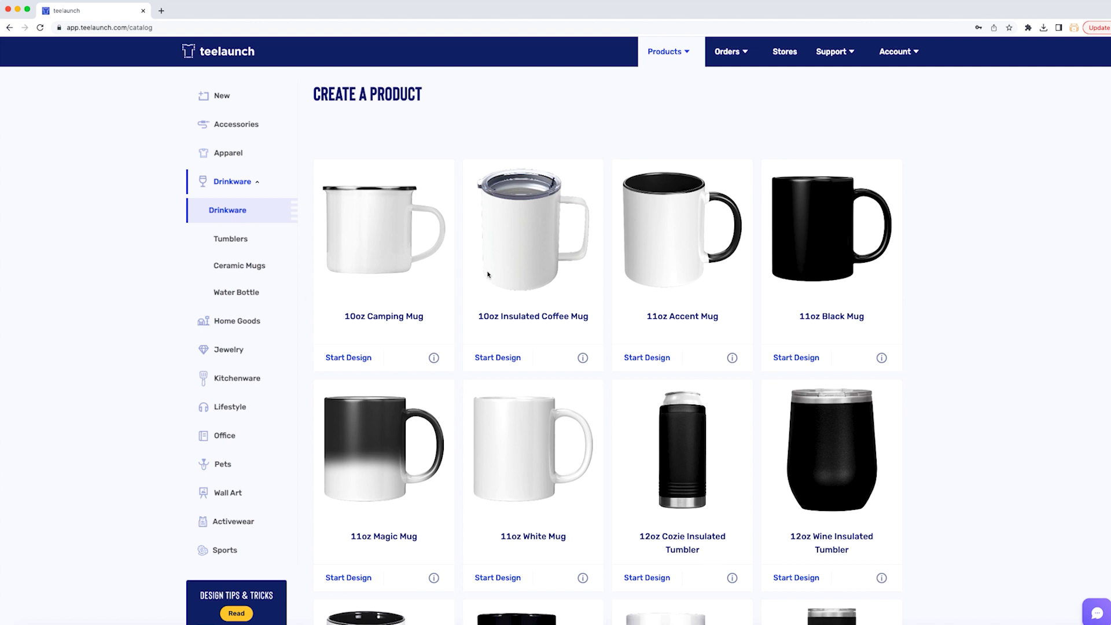
{"action": "left_click", "coordinate": [235, 238]}
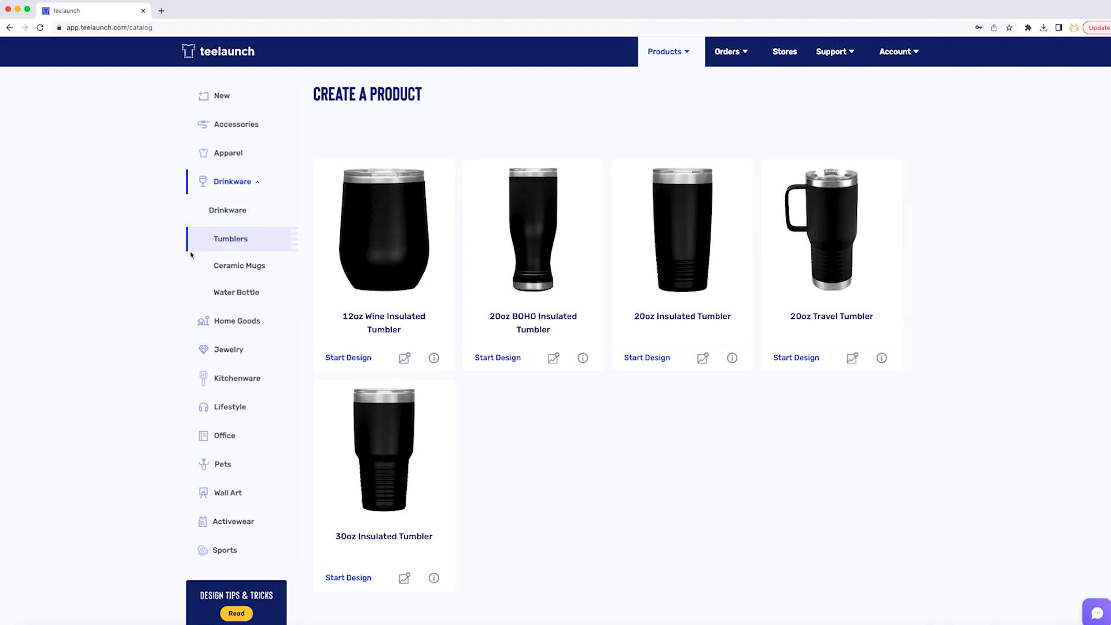
{"action": "left_click", "coordinate": [697, 234]}
{"action": "left_click", "coordinate": [466, 150]}
{"action": "left_click", "coordinate": [468, 190]}
{"action": "left_click", "coordinate": [717, 229]}
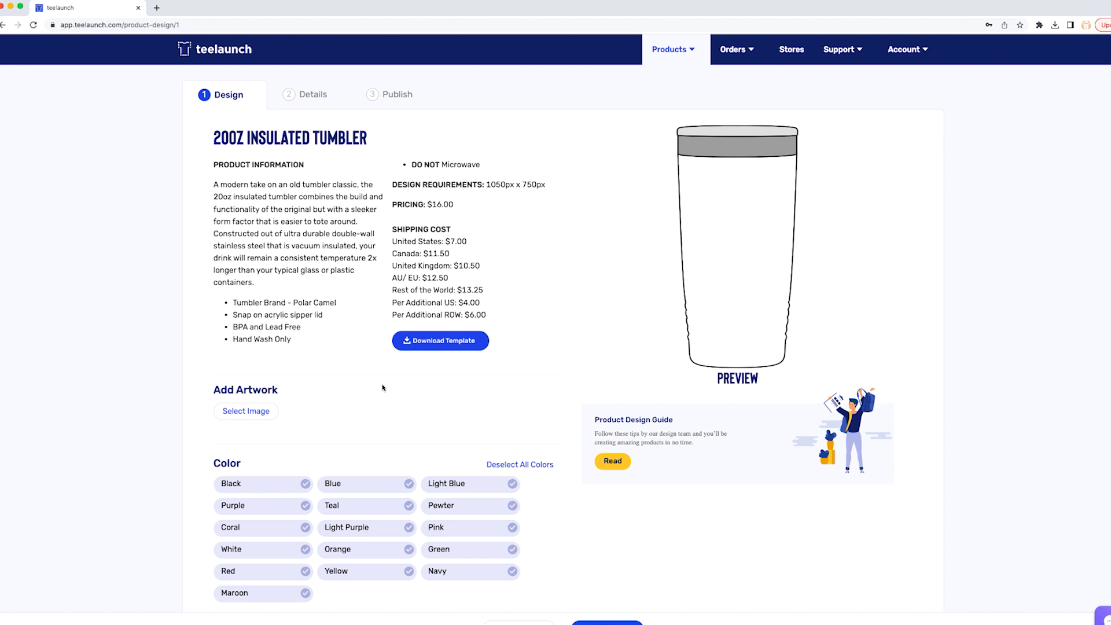
Open the 20oz Insulated Tumbler's design template to read its artwork guidelines, and close it.
{"action": "left_click", "coordinate": [427, 344]}
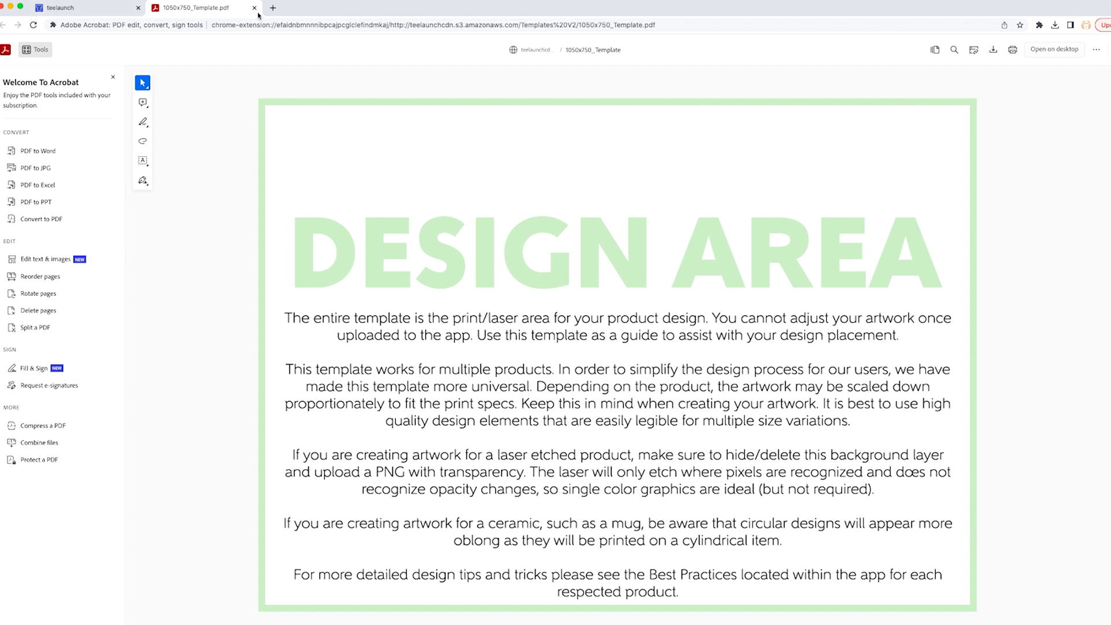
{"action": "left_click", "coordinate": [254, 8]}
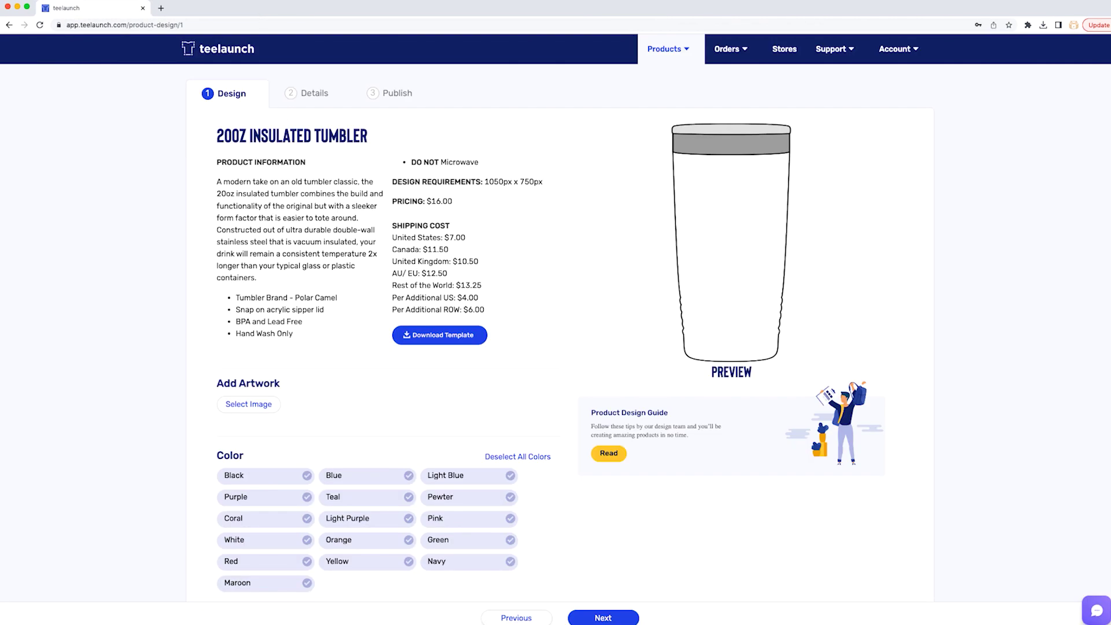
Switch to the 1050x750 template in Illustrator, lock and hide its design-area layer, and add a new layer above it.
{"action": "left_click", "coordinate": [520, 619]}
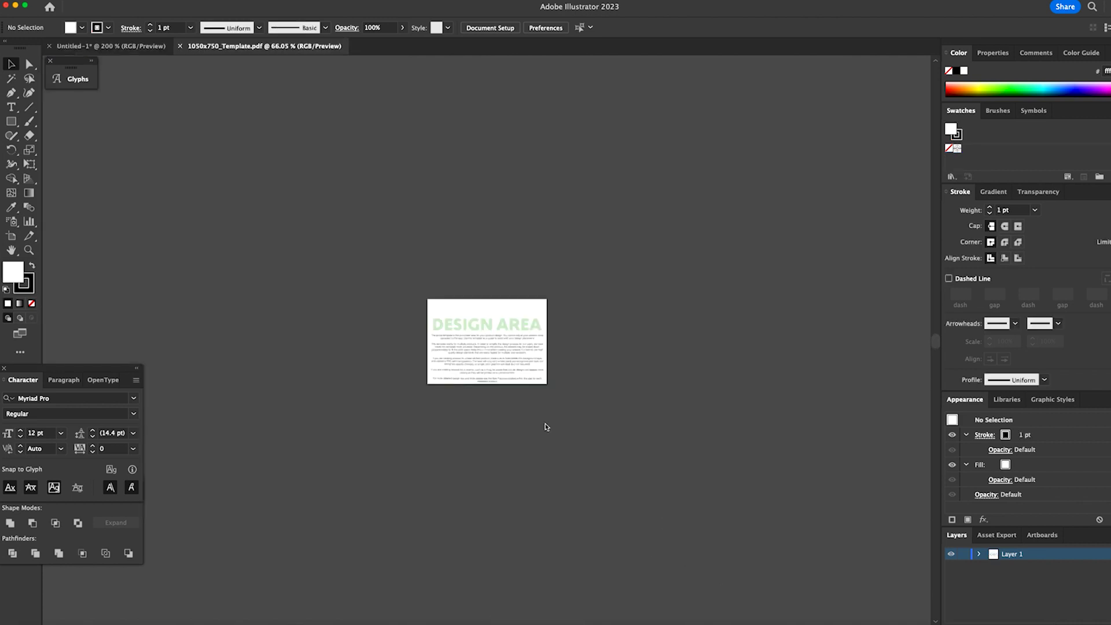
{"action": "scroll", "coordinate": [471, 341], "scroll_direction": "up", "scroll_amount": 5}
{"action": "scroll", "coordinate": [471, 342], "scroll_direction": "down", "scroll_amount": 1}
{"action": "left_click_drag", "start_coordinate": [515, 396], "coordinate": [520, 322]}
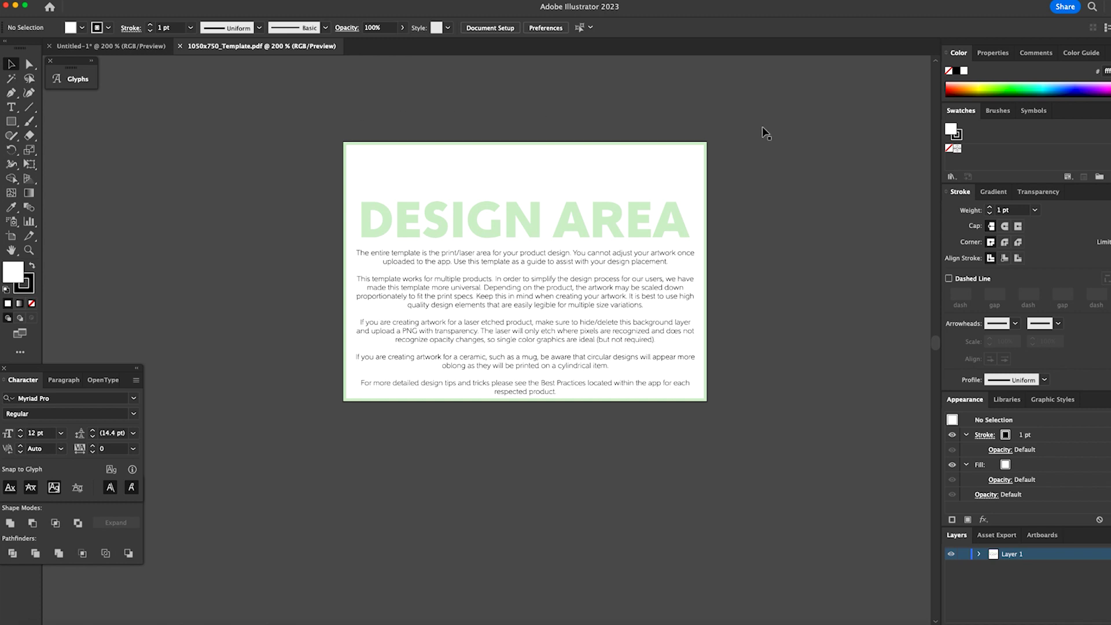
{"action": "left_click", "coordinate": [964, 554]}
{"action": "key", "text": "super+l"}
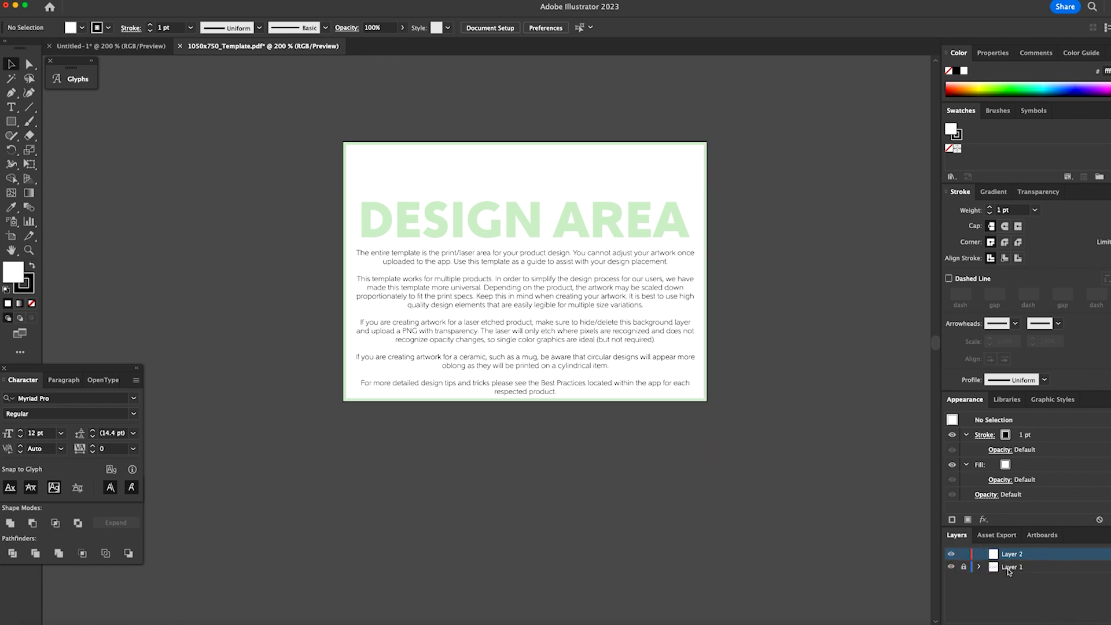
{"action": "left_click", "coordinate": [950, 567]}
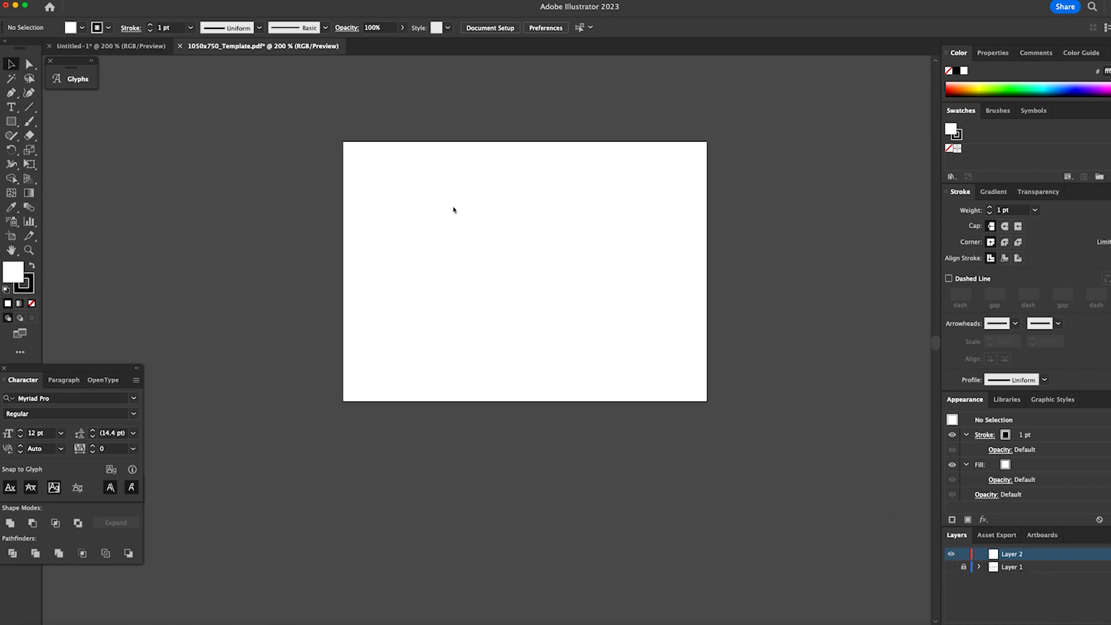
Copy the black ghost artwork from the Untitled-1 document into the template and centre it horizontally and vertically on the artboard.
{"action": "left_click", "coordinate": [139, 46]}
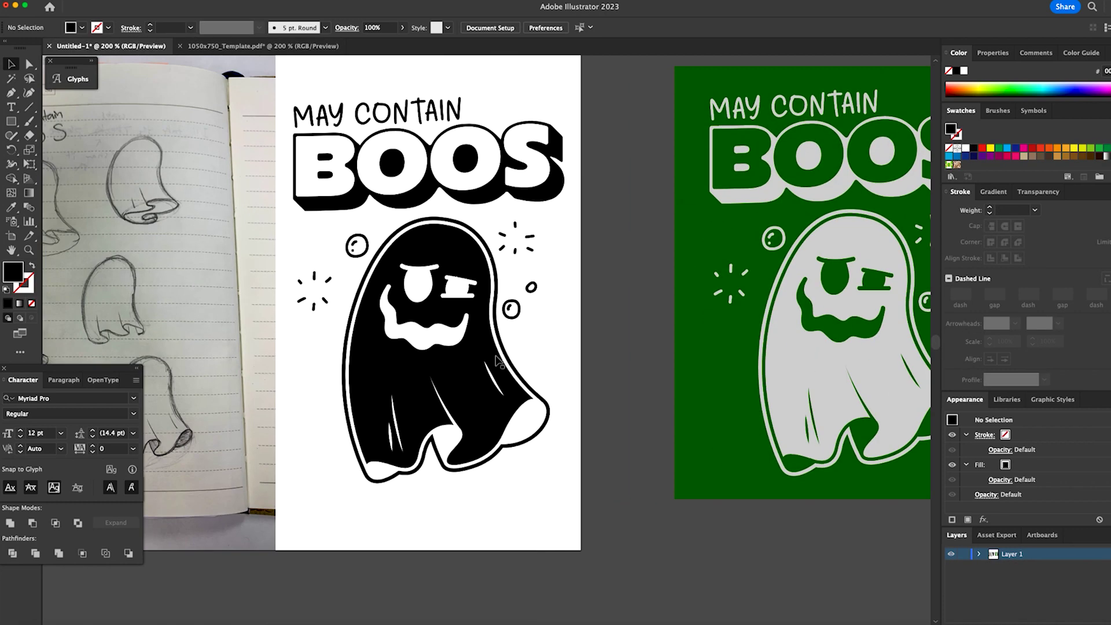
{"action": "left_click", "coordinate": [467, 347]}
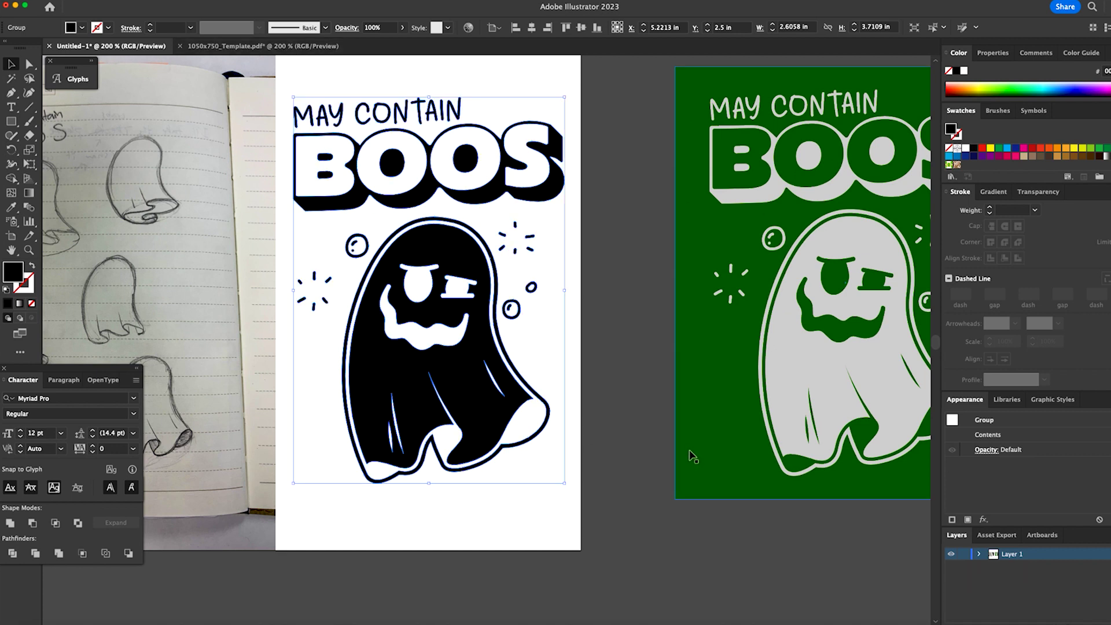
{"action": "left_click", "coordinate": [255, 46]}
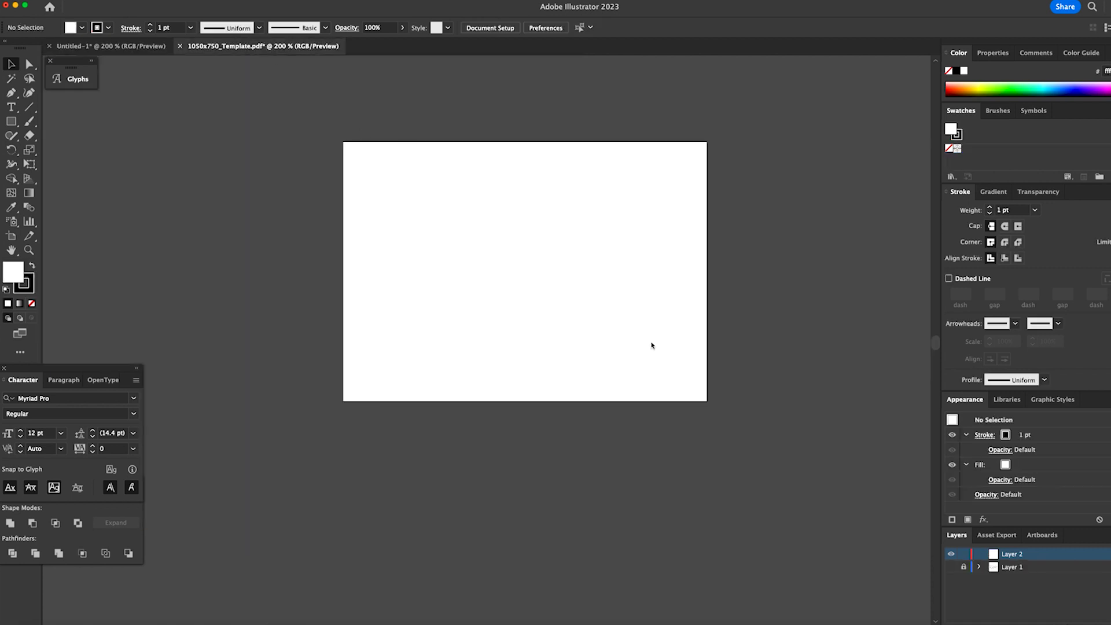
{"action": "key", "text": "super+v"}
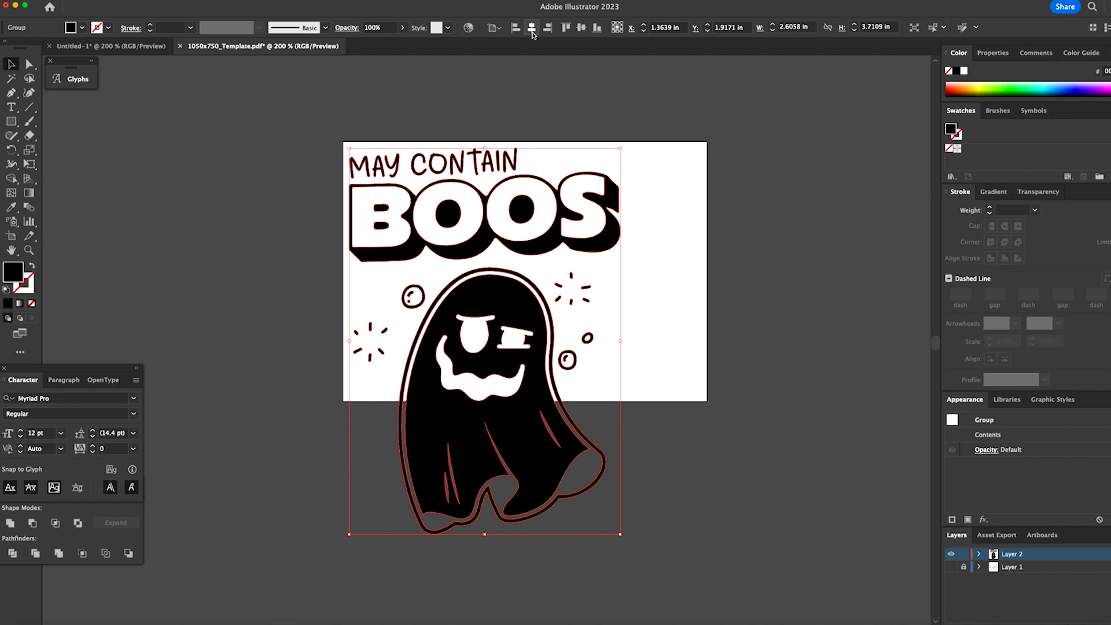
{"action": "left_click", "coordinate": [532, 30]}
{"action": "left_click", "coordinate": [581, 28]}
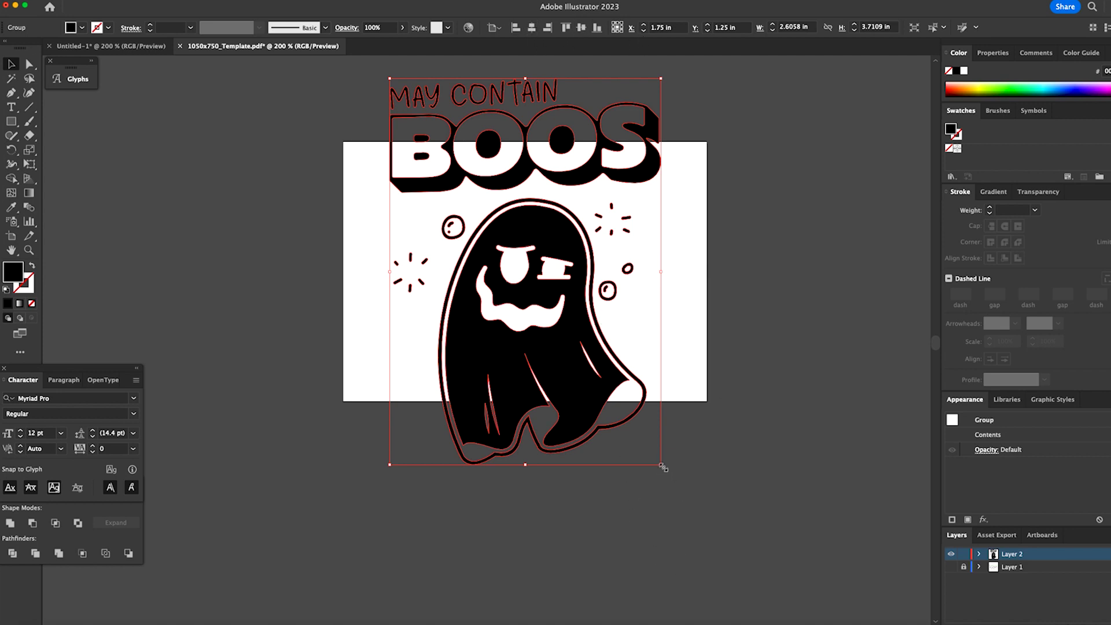
Scale the ghost artwork proportionally from its centre to about 1.75 x 2.49 in so it fits the artboard's height.
{"action": "left_click_drag", "start_coordinate": [662, 466], "coordinate": [614, 414]}
{"action": "scroll", "coordinate": [614, 414], "scroll_direction": "up", "scroll_amount": 5}
{"action": "mouse_move", "coordinate": [608, 351]}
{"action": "left_mouse_down"}
{"action": "mouse_move", "coordinate": [631, 367]}
{"action": "mouse_move", "coordinate": [618, 367]}
{"action": "left_mouse_up"}
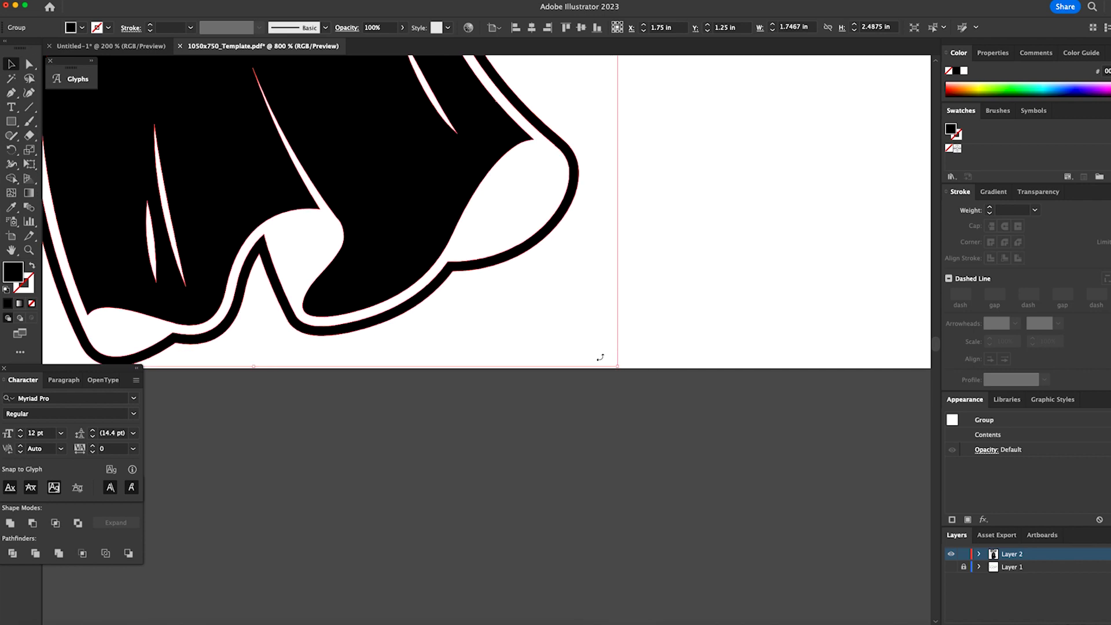
{"action": "scroll", "coordinate": [599, 357], "scroll_direction": "down", "scroll_amount": 5}
{"action": "scroll", "coordinate": [598, 362], "scroll_direction": "up", "scroll_amount": 2}
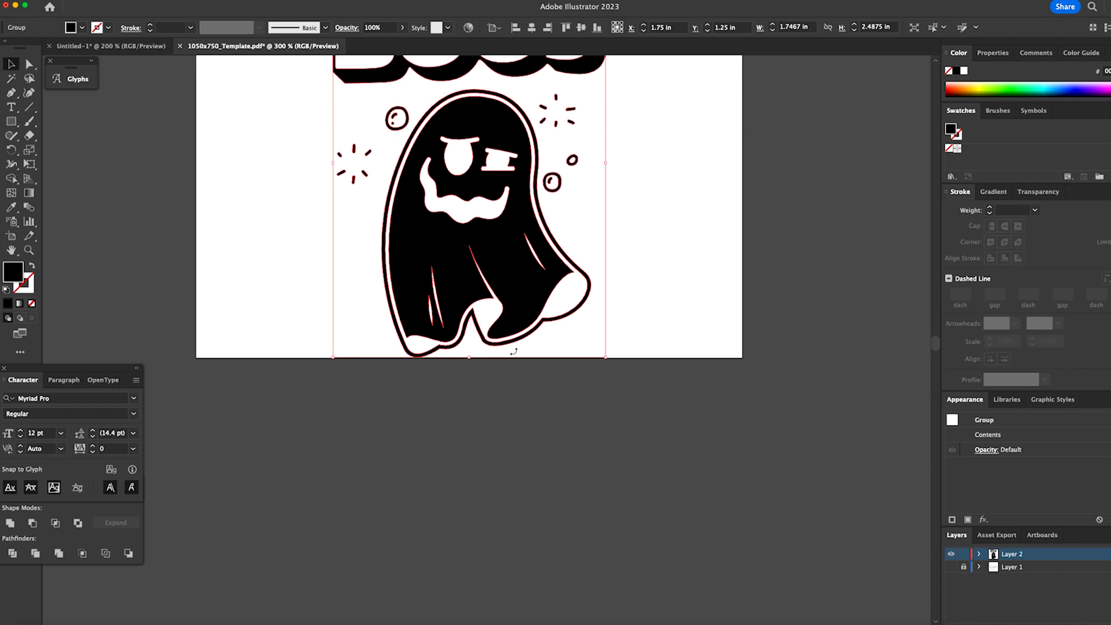
{"action": "scroll", "coordinate": [513, 352], "scroll_direction": "up", "scroll_amount": 5}
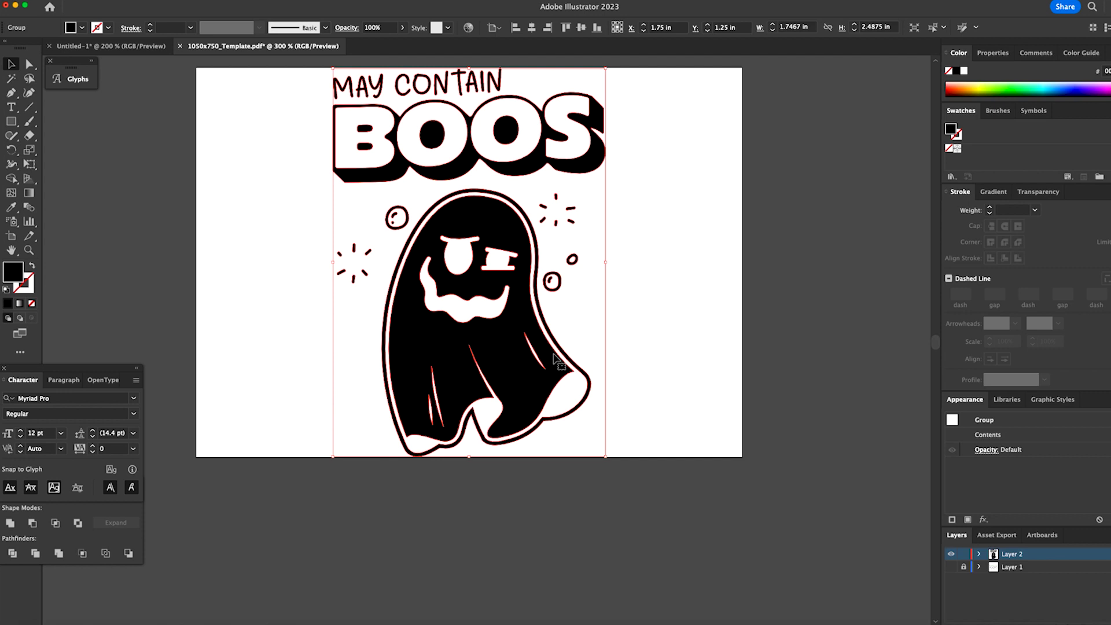
{"action": "left_click", "coordinate": [645, 466]}
{"action": "scroll", "coordinate": [450, 345], "scroll_direction": "up", "scroll_amount": 2}
{"action": "scroll", "coordinate": [450, 345], "scroll_direction": "left", "scroll_amount": 2}
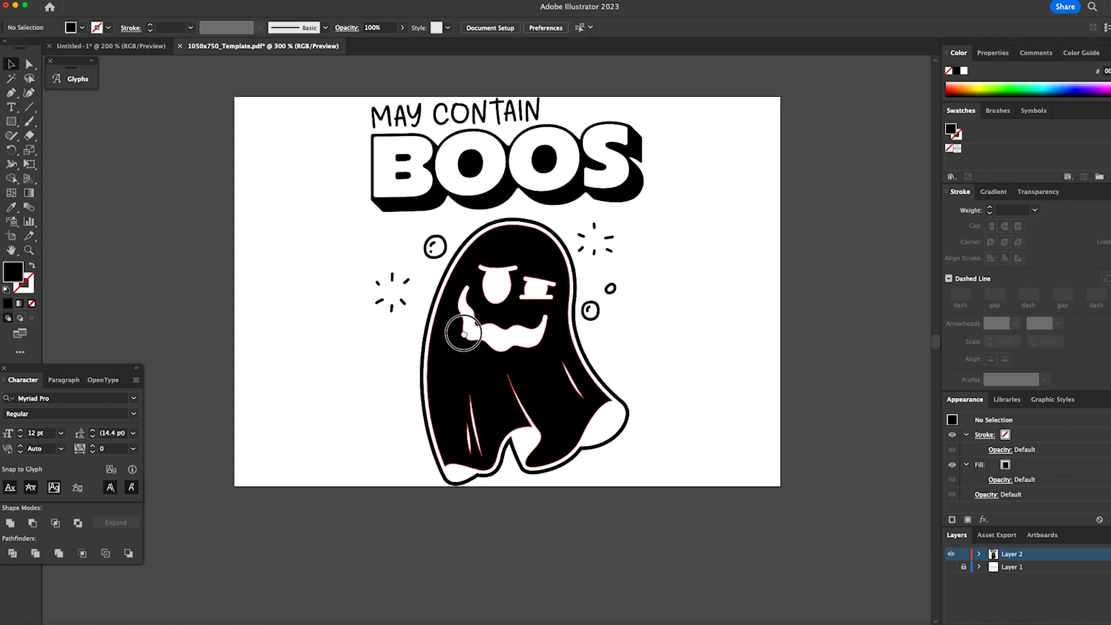
Copy the fitted ghost artwork and switch to the 1050x750 template in Photoshop.
{"action": "left_click", "coordinate": [463, 332]}
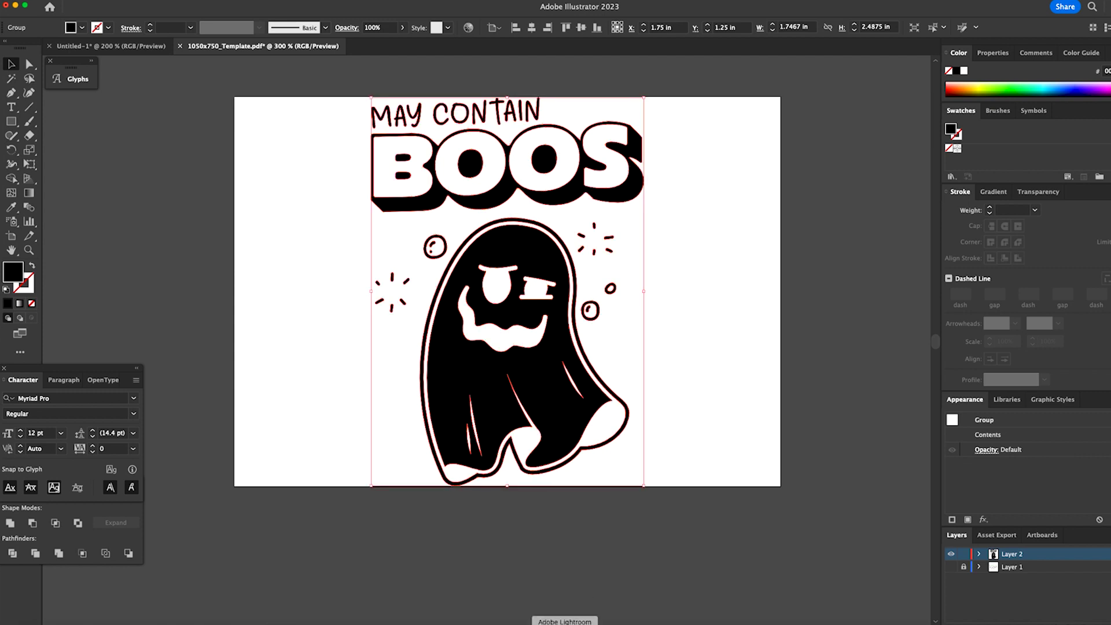
{"action": "left_click", "coordinate": [533, 624]}
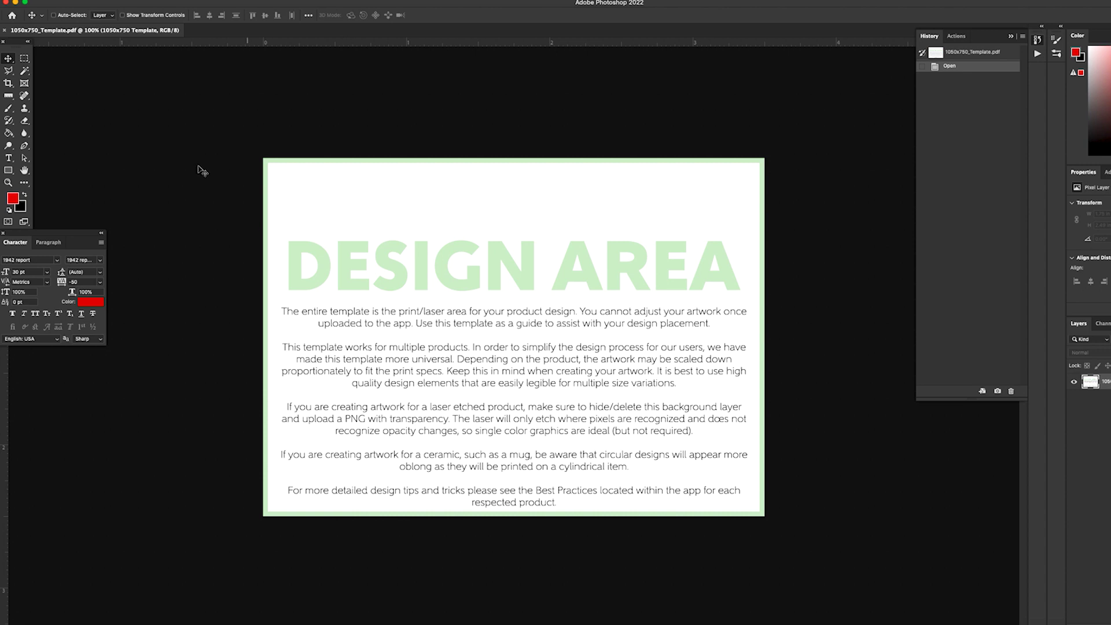
Check the template's pixel dimensions and resolution in the Image Size settings without changing them.
{"action": "left_click", "coordinate": [118, 0]}
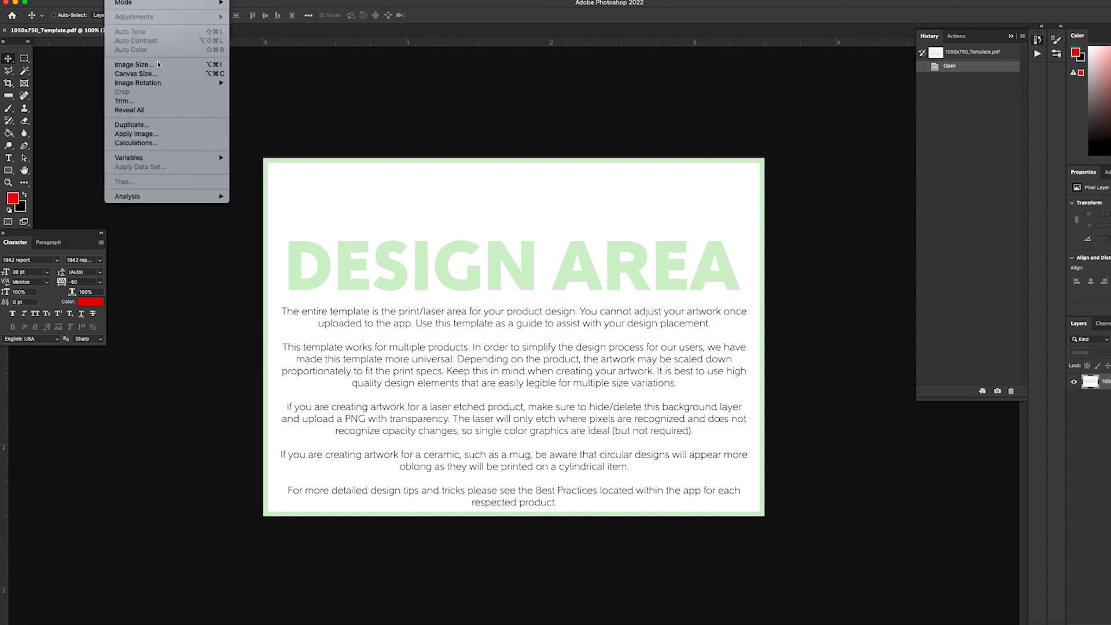
{"action": "left_click", "coordinate": [159, 68]}
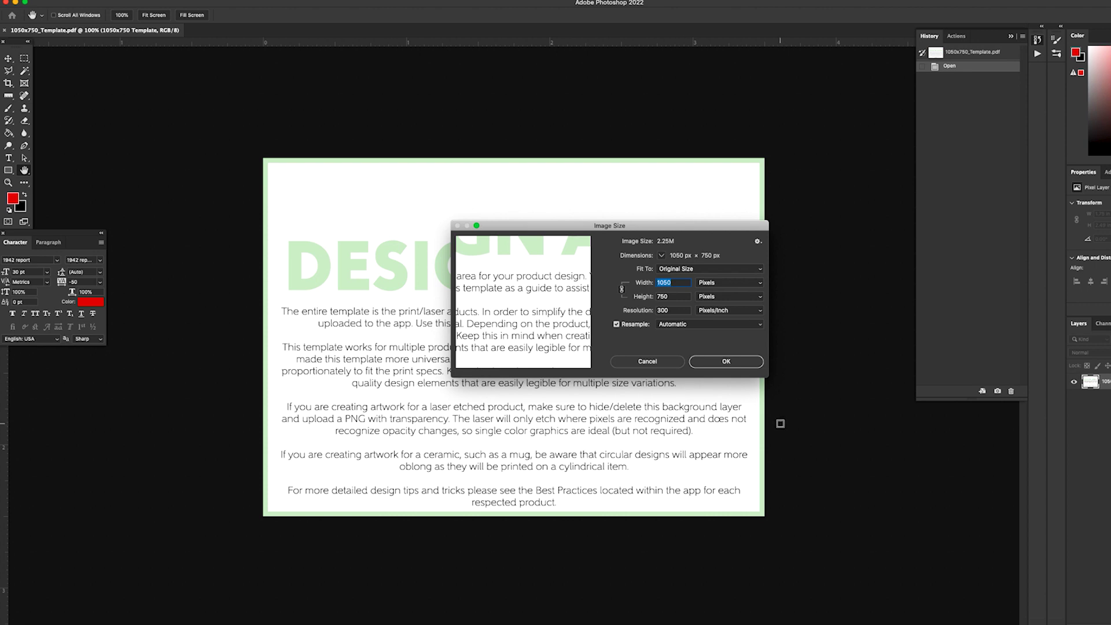
{"action": "left_click", "coordinate": [671, 363]}
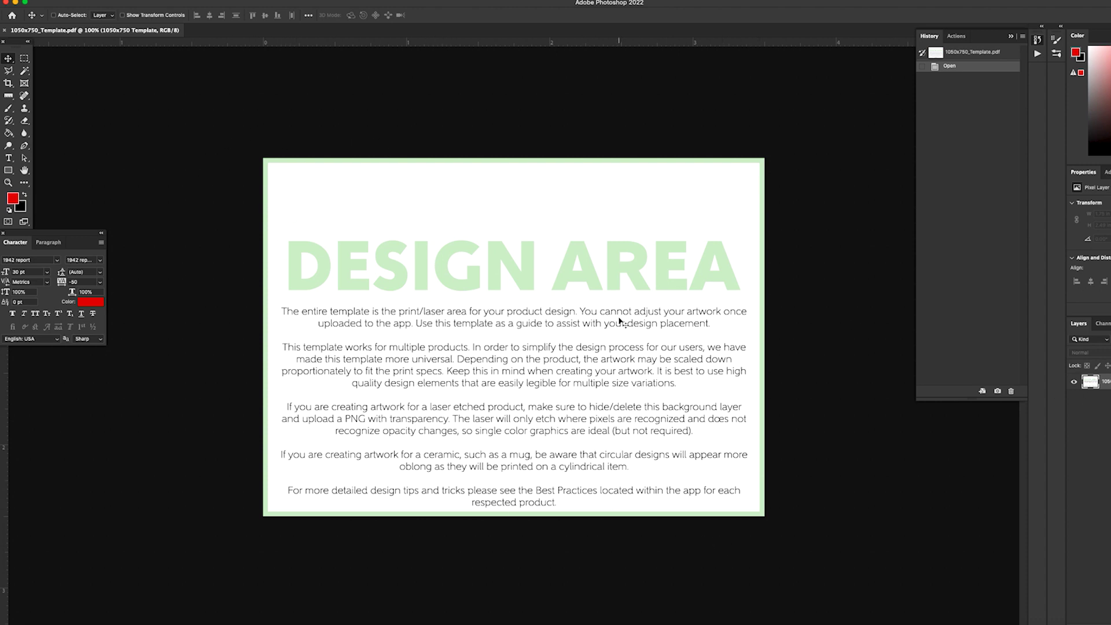
Hide the template's background layer and paste the ghost artwork as a Smart Object at its default placement.
{"action": "left_click", "coordinate": [1076, 383]}
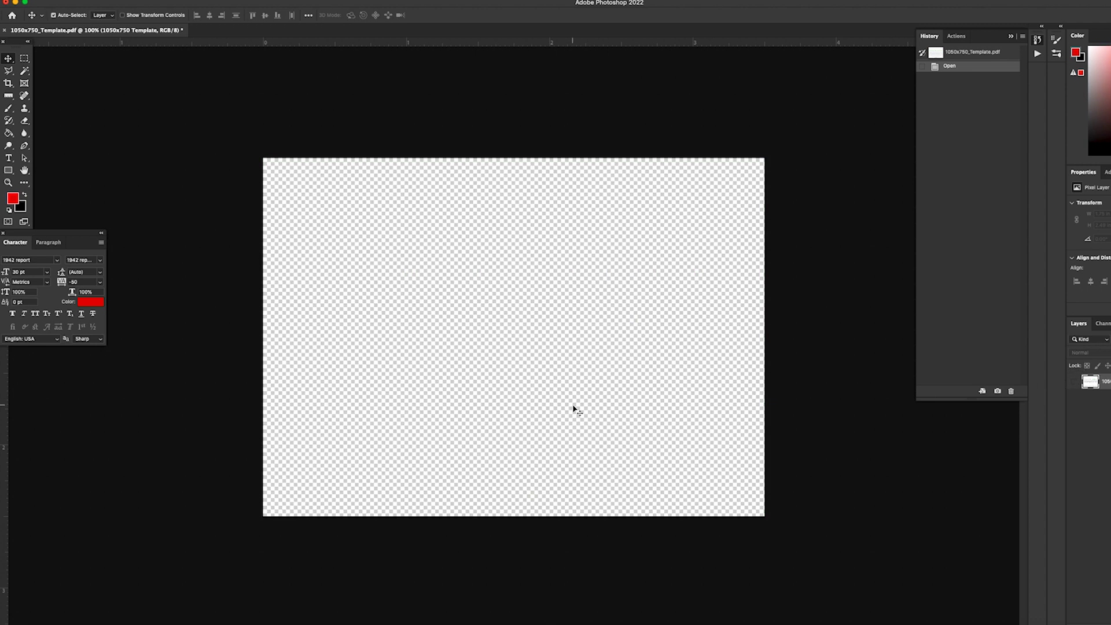
{"action": "key", "text": "super+v"}
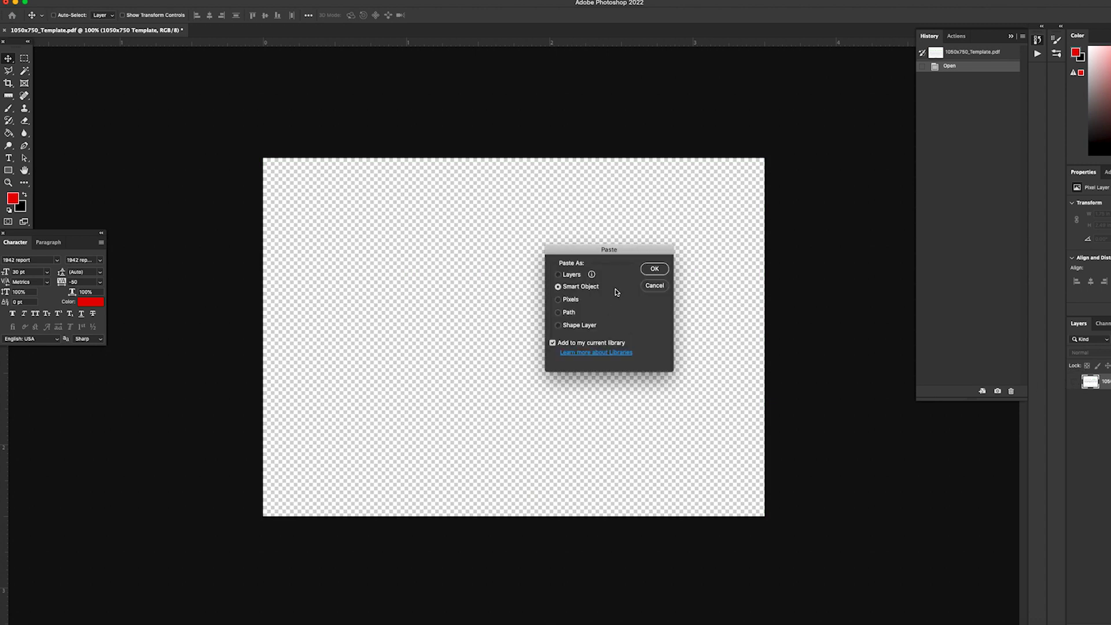
{"action": "left_click", "coordinate": [654, 266]}
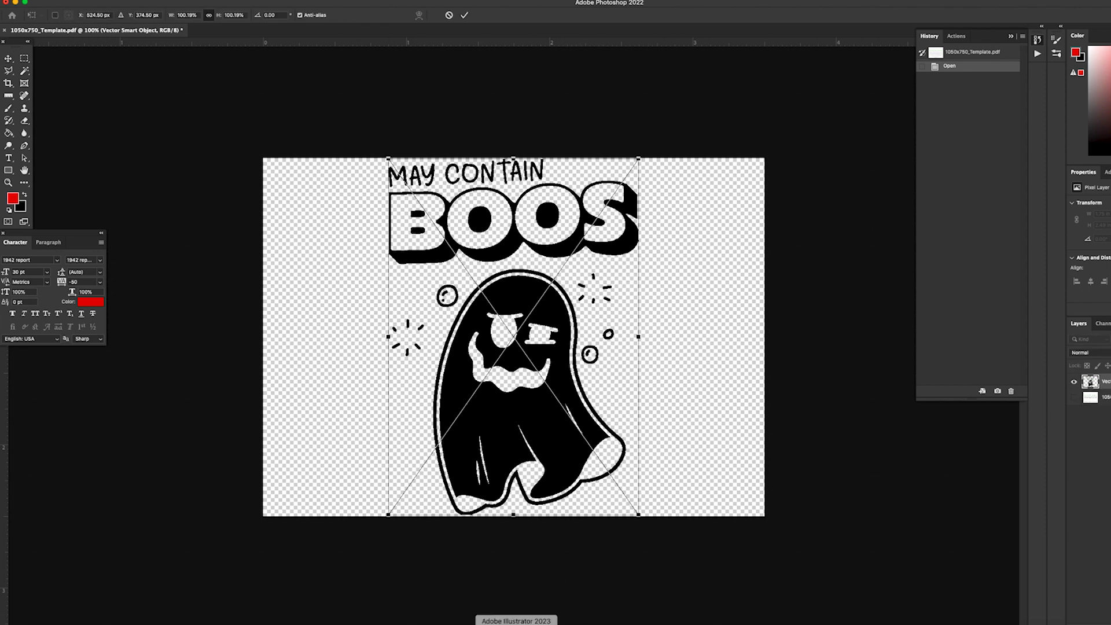
{"action": "left_click", "coordinate": [464, 16]}
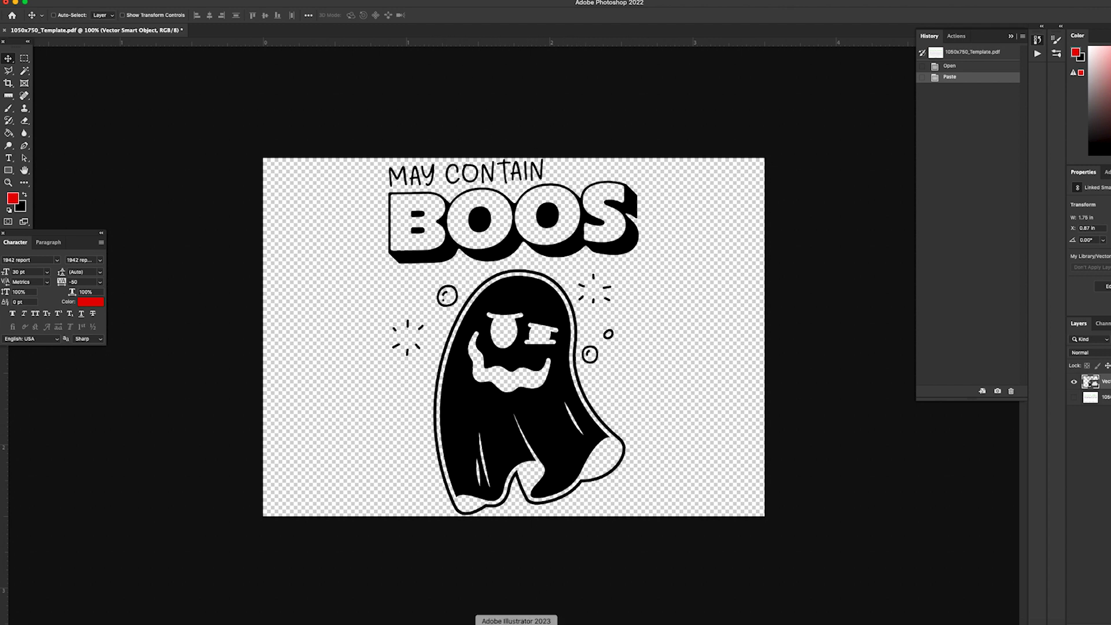
Compare the pasted artwork with the Illustrator version, and briefly show the template layer behind it in Photoshop before hiding it again.
{"action": "left_click", "coordinate": [516, 622]}
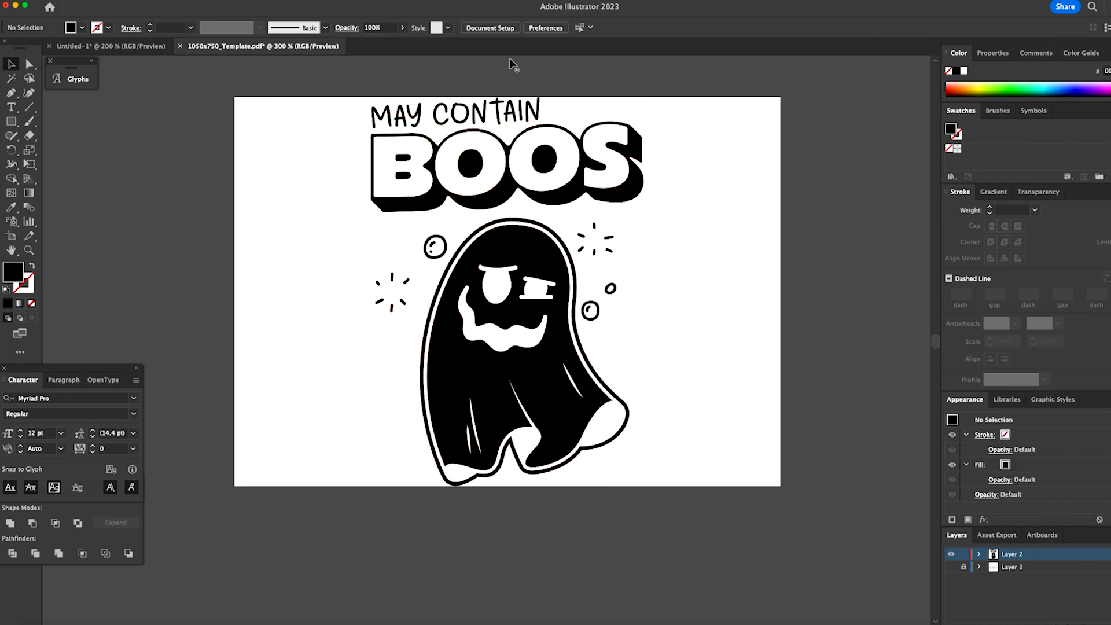
{"action": "left_click", "coordinate": [549, 622]}
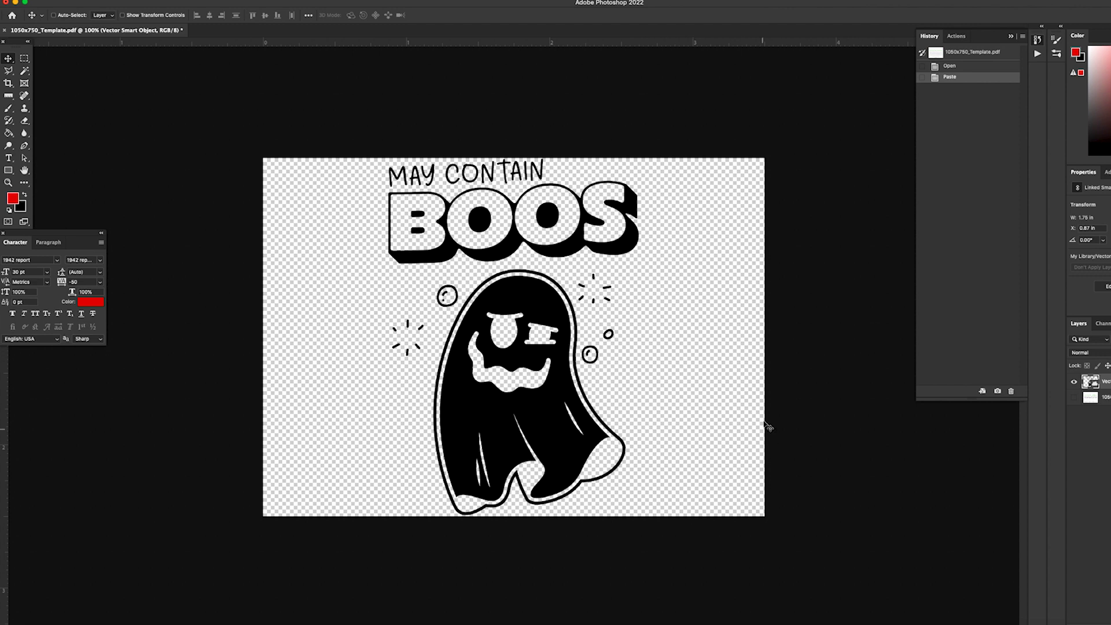
{"action": "left_click", "coordinate": [1074, 398]}
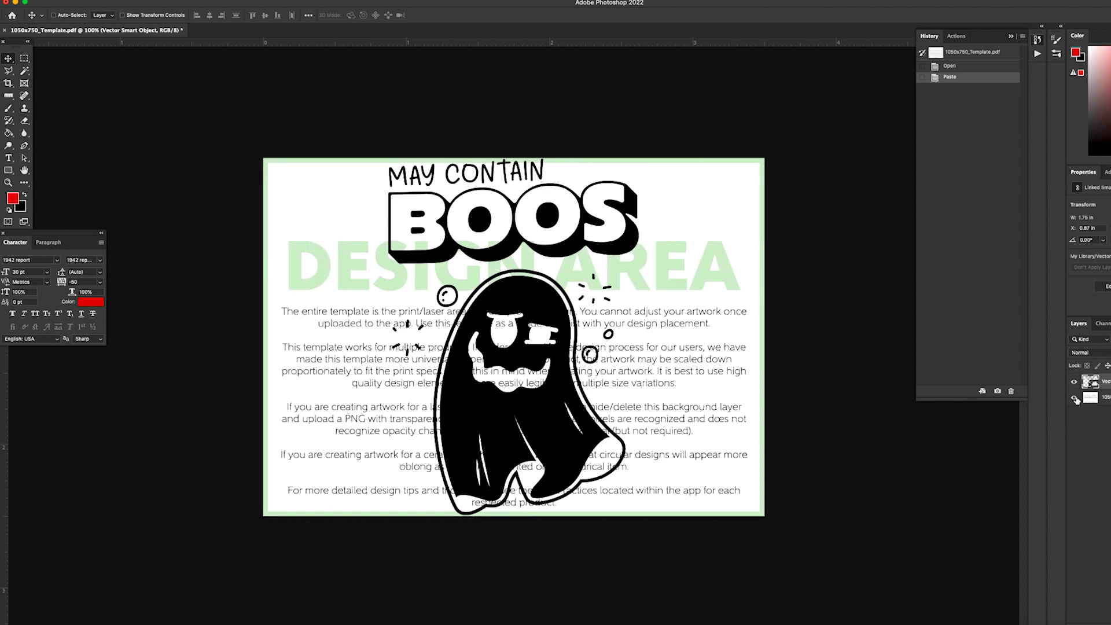
{"action": "left_click", "coordinate": [1075, 398]}
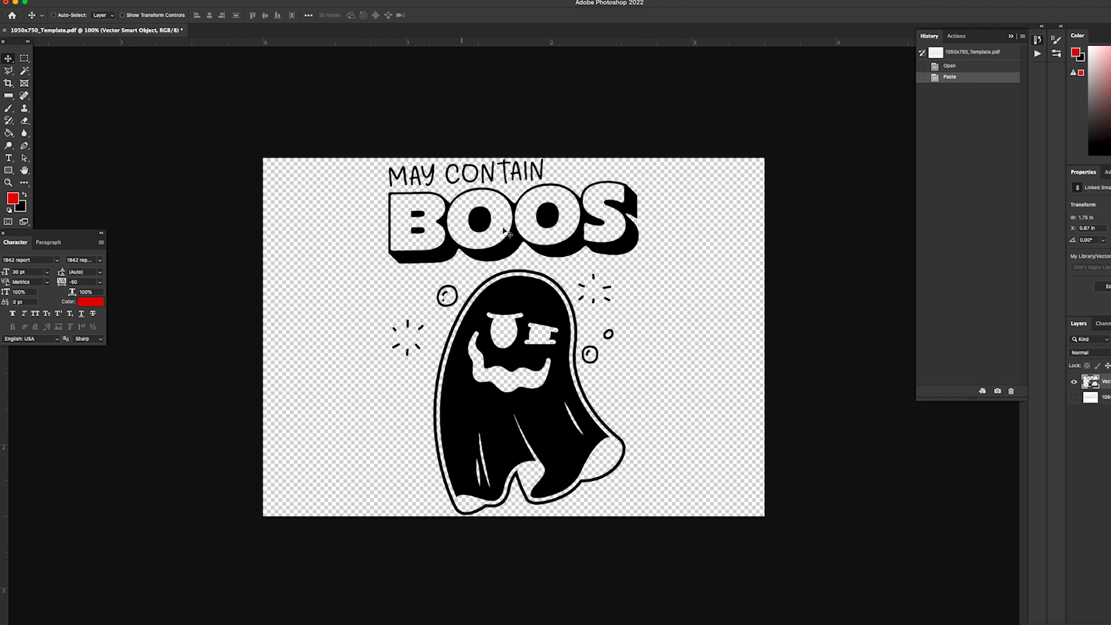
Save a copy of the transparent artwork to the Desktop as a PNG named BoosTumb, using the large file size option.
{"action": "left_click", "coordinate": [72, 1]}
{"action": "left_click", "coordinate": [148, 110]}
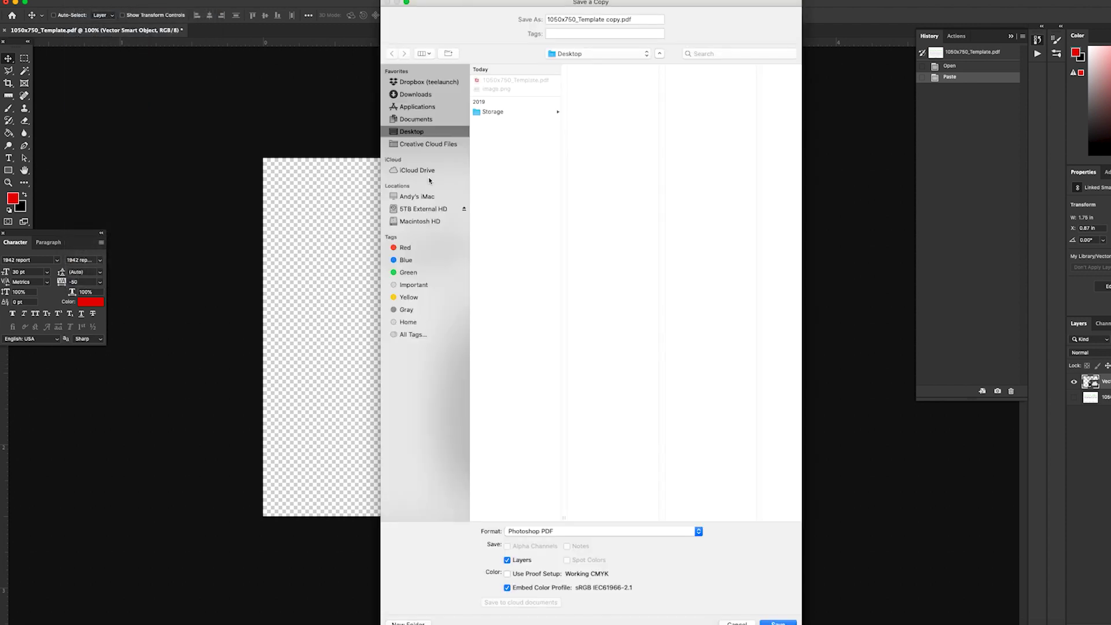
{"action": "left_click", "coordinate": [677, 534]}
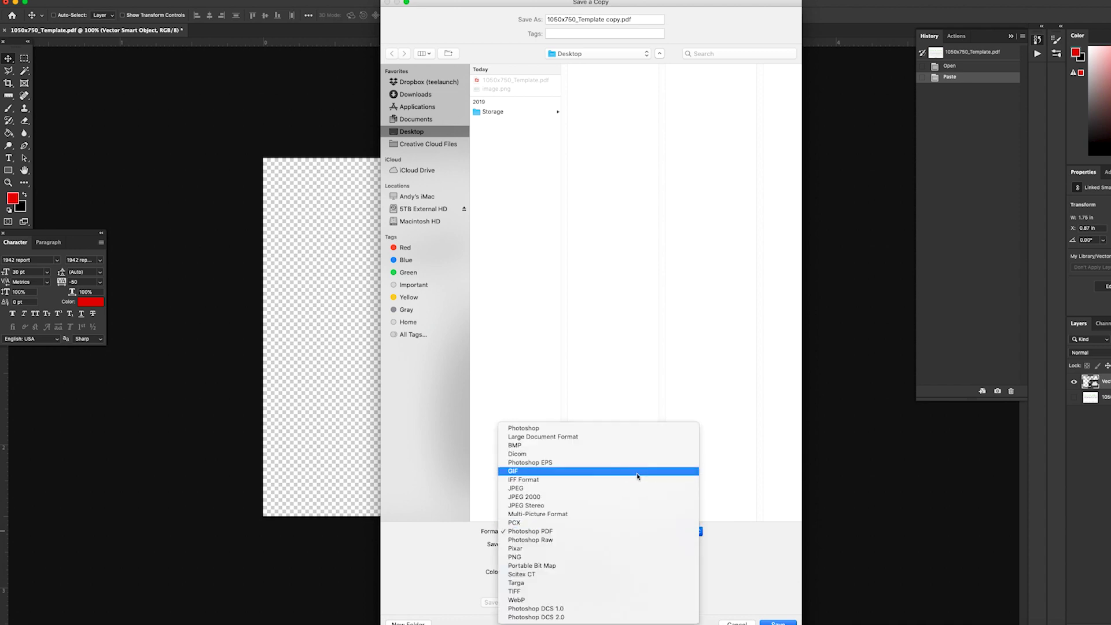
{"action": "left_click", "coordinate": [638, 557]}
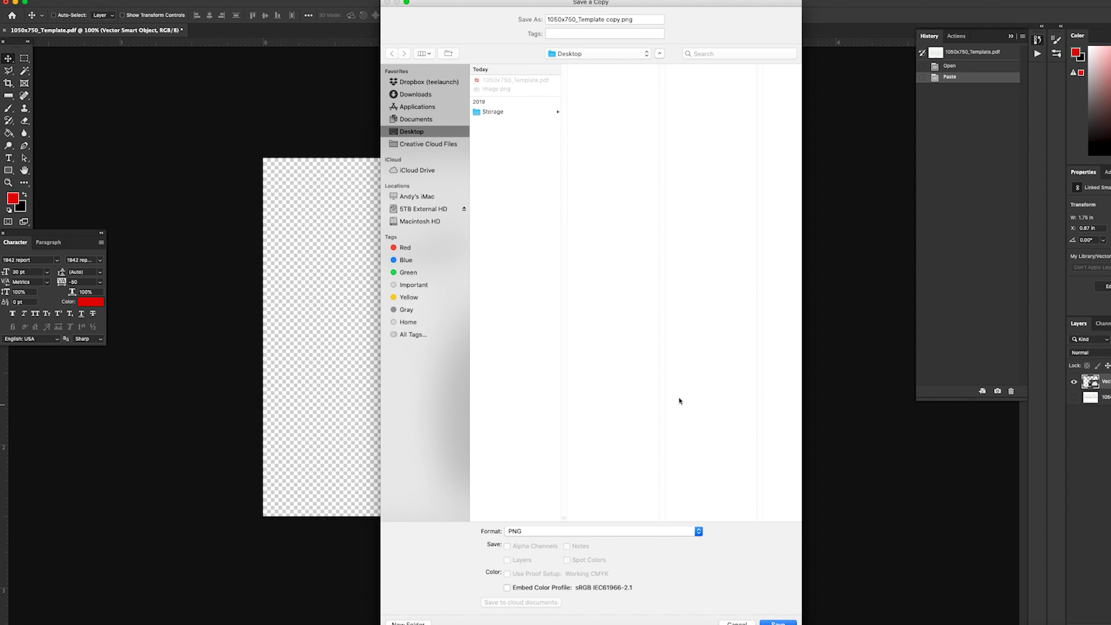
{"action": "left_click", "coordinate": [618, 20]}
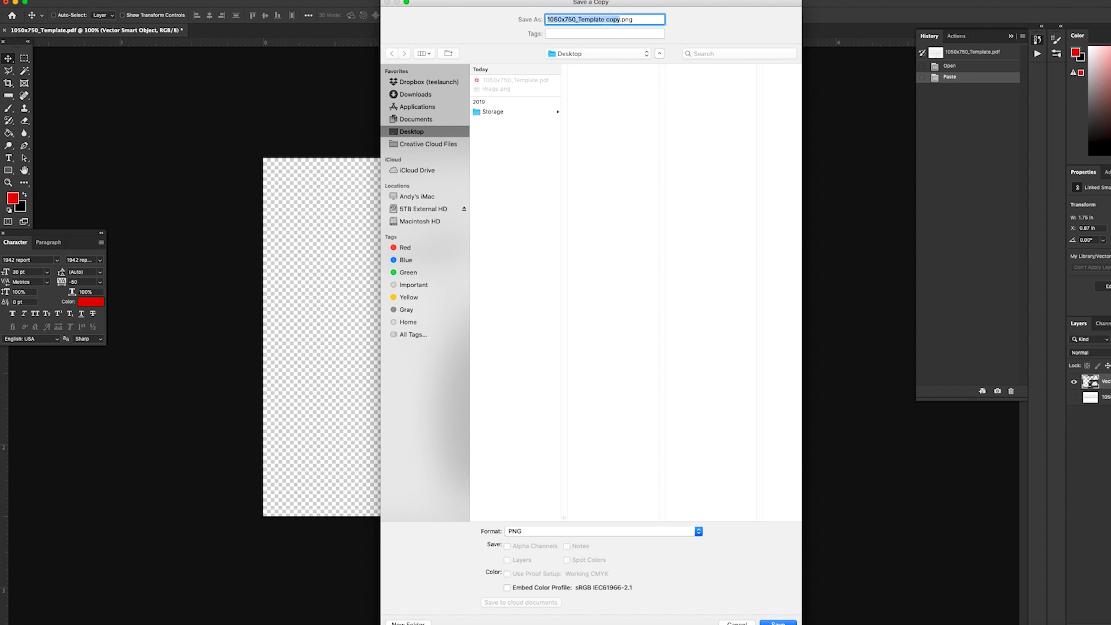
{"action": "type", "text": "BoosTumb"}
{"action": "key", "text": "Return"}
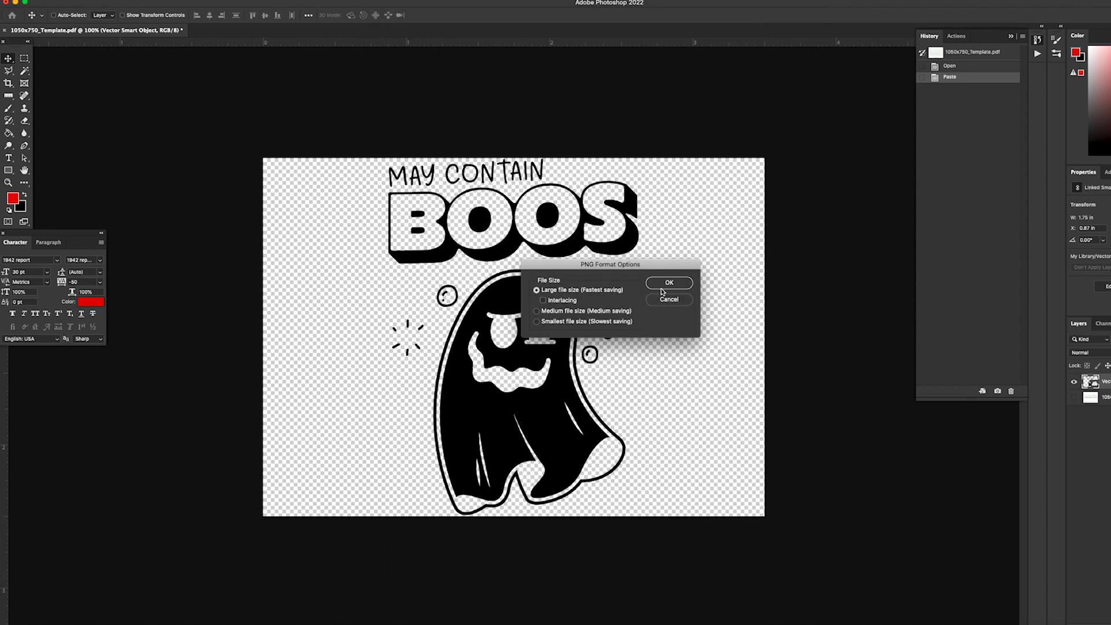
{"action": "left_click", "coordinate": [661, 288]}
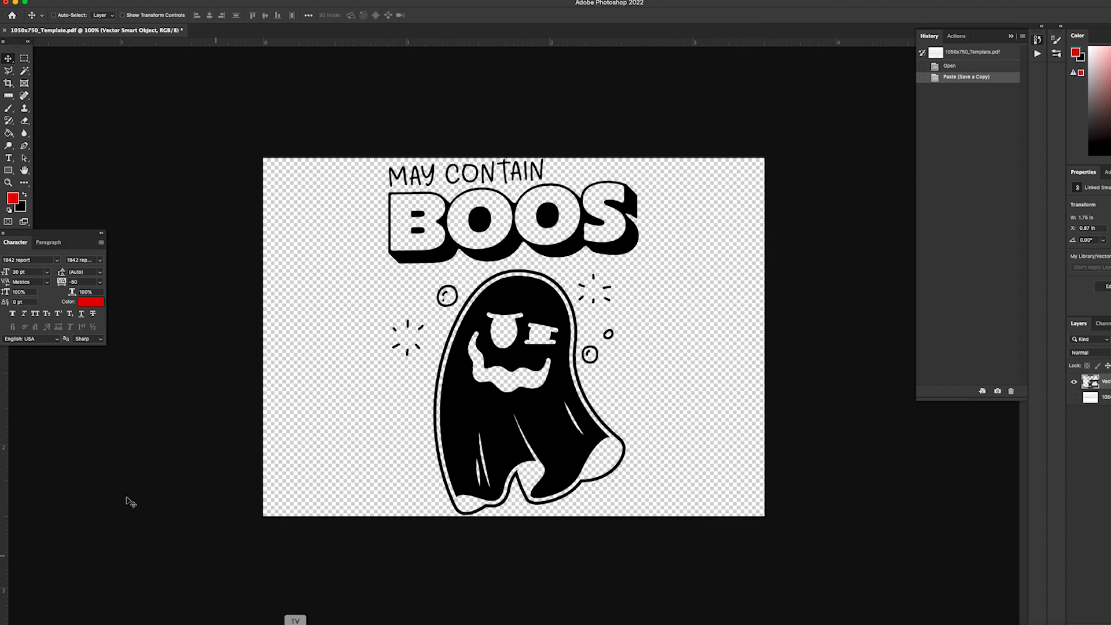
Switch to the teelaunch page in the browser and review the 20oz Insulated Tumbler's product information, artwork section and colour options.
{"action": "left_click", "coordinate": [355, 622]}
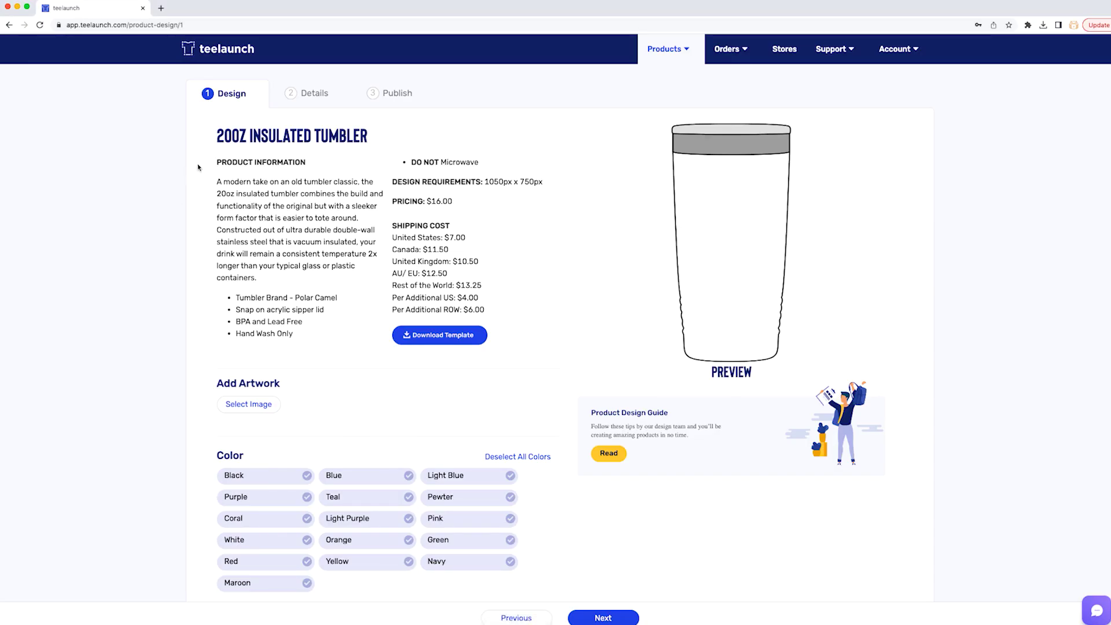
{"action": "scroll", "coordinate": [292, 347], "scroll_direction": "down", "scroll_amount": 2}
{"action": "scroll", "coordinate": [292, 325], "scroll_direction": "up", "scroll_amount": 2}
{"action": "left_click_drag", "start_coordinate": [452, 202], "coordinate": [219, 218]}
{"action": "left_click", "coordinate": [438, 209]}
{"action": "scroll", "coordinate": [317, 397], "scroll_direction": "down", "scroll_amount": 3}
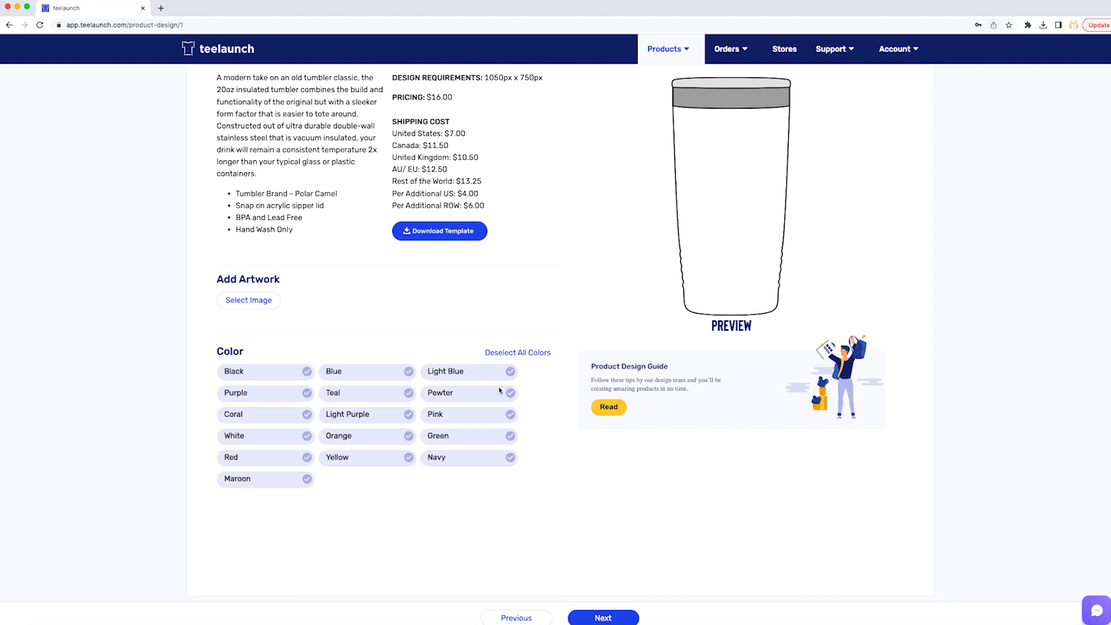
{"action": "scroll", "coordinate": [310, 515], "scroll_direction": "up", "scroll_amount": 1}
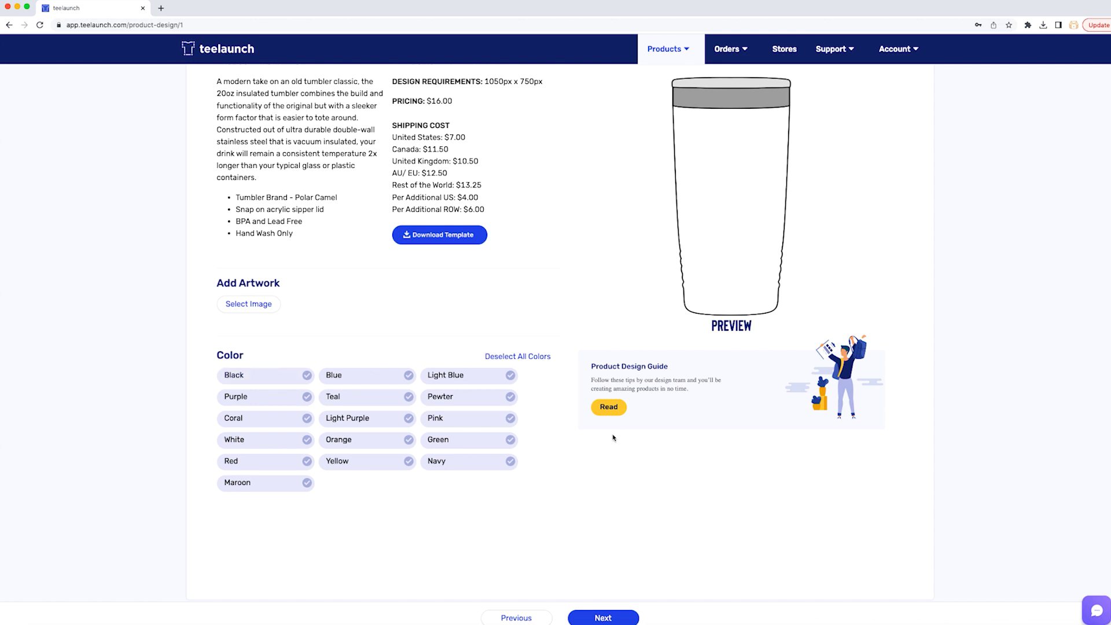
Upload BoosTumbler.png from the Desktop to the image library and choose it as the tumbler's artwork.
{"action": "scroll", "coordinate": [613, 438], "scroll_direction": "up", "scroll_amount": 2}
{"action": "scroll", "coordinate": [593, 476], "scroll_direction": "down", "scroll_amount": 1}
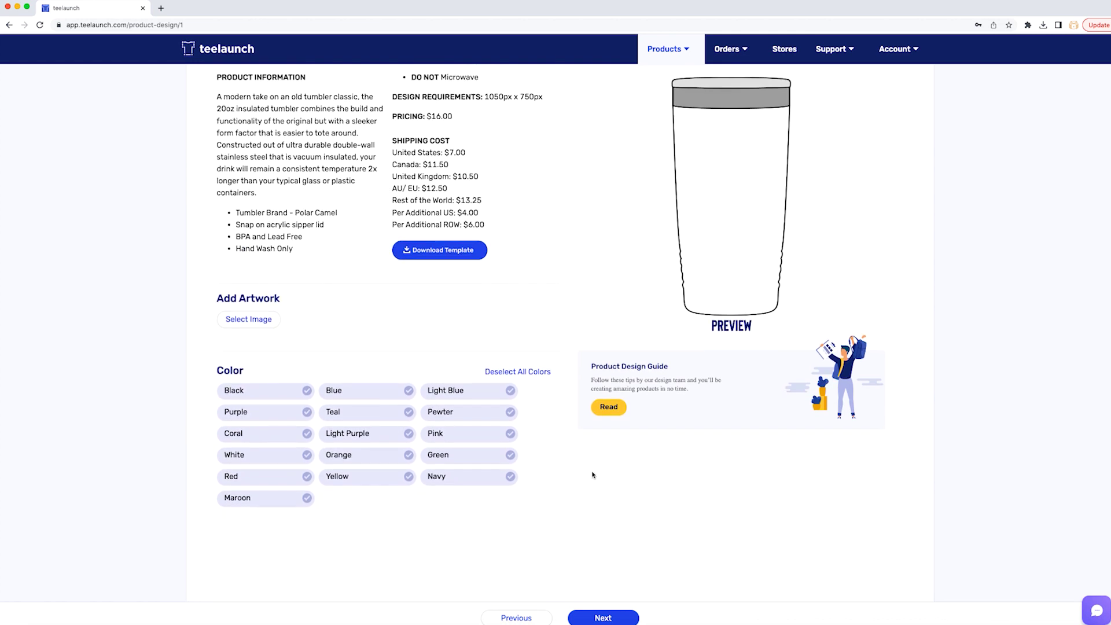
{"action": "left_click", "coordinate": [244, 320]}
{"action": "left_click", "coordinate": [255, 165]}
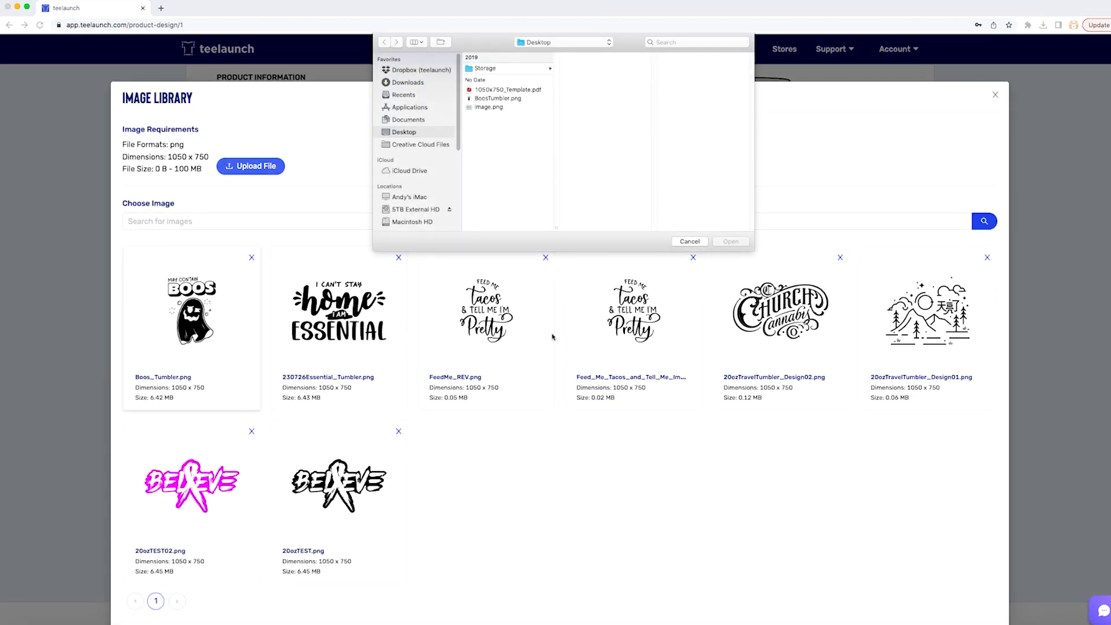
{"action": "left_click", "coordinate": [500, 98]}
{"action": "left_click", "coordinate": [727, 242]}
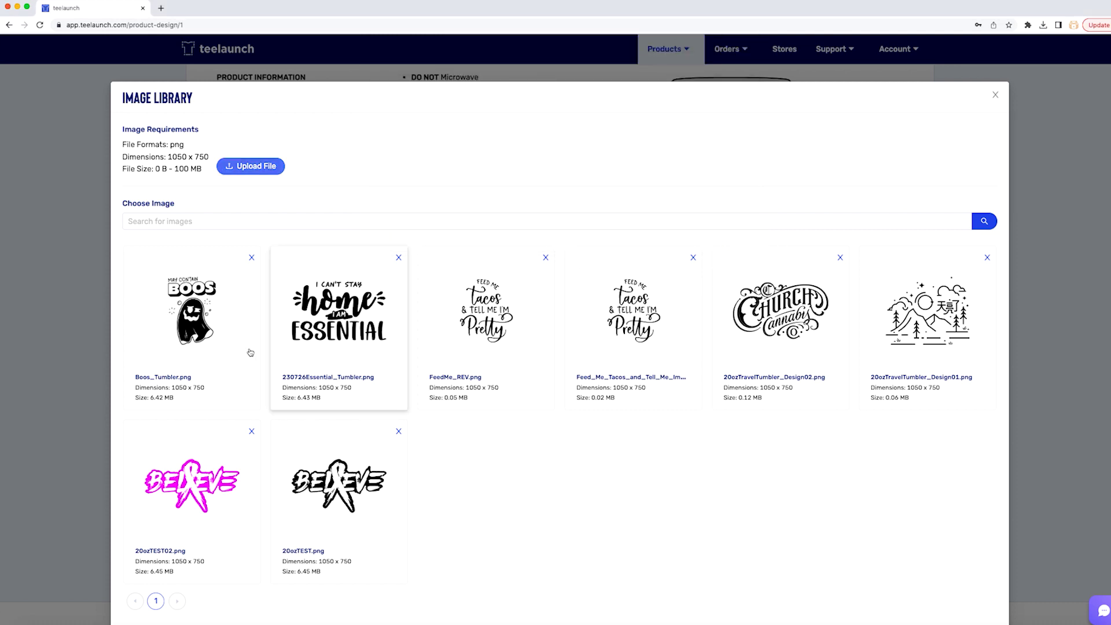
{"action": "left_click", "coordinate": [250, 353]}
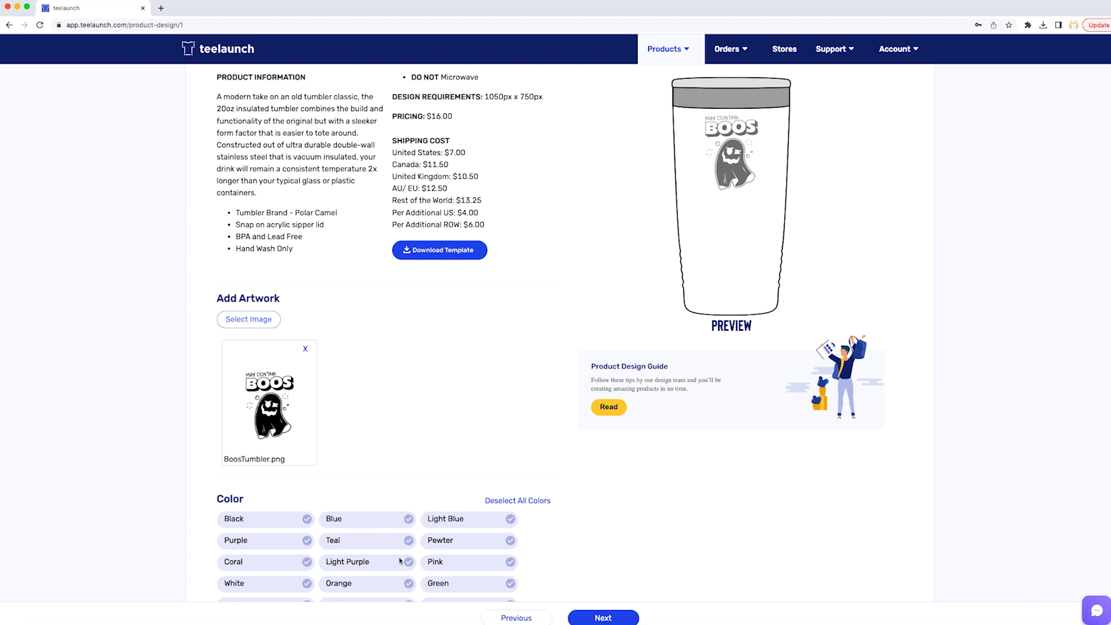
Check the artwork preview, continue to the product details with all colours kept, and title the product "Boos Tumbler".
{"action": "scroll", "coordinate": [596, 283], "scroll_direction": "up", "scroll_amount": 1}
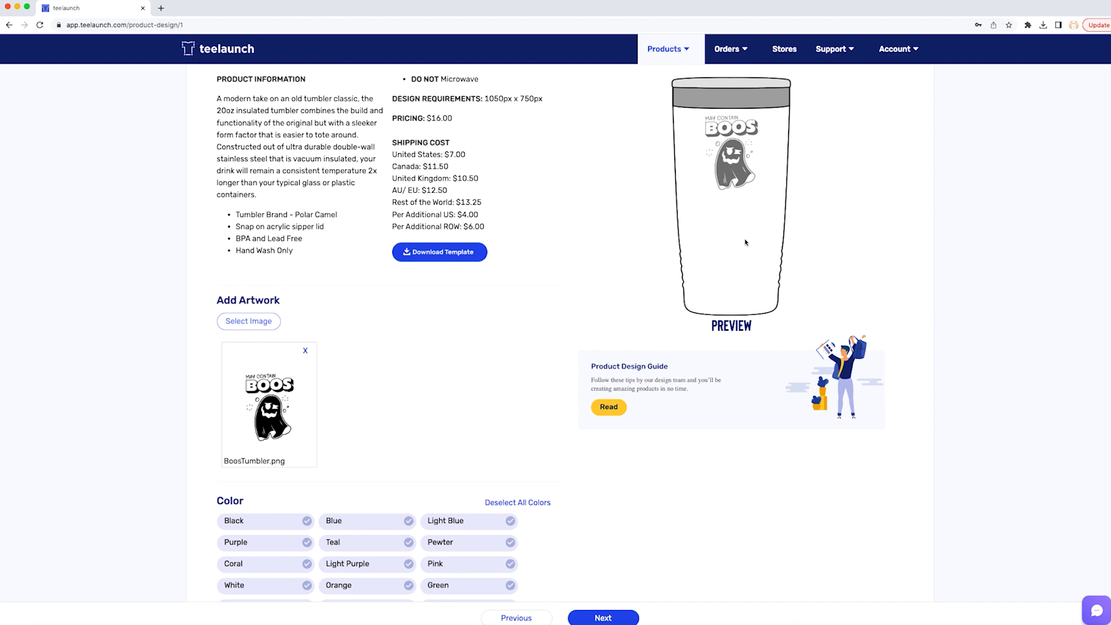
{"action": "scroll", "coordinate": [642, 251], "scroll_direction": "down", "scroll_amount": 1}
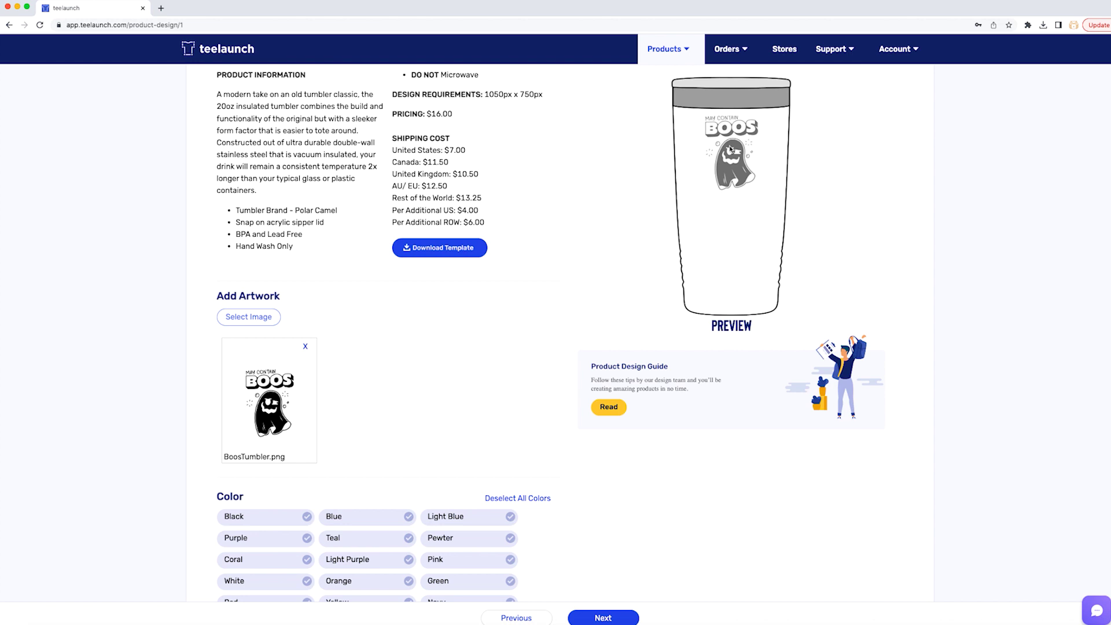
{"action": "scroll", "coordinate": [533, 392], "scroll_direction": "down", "scroll_amount": 3}
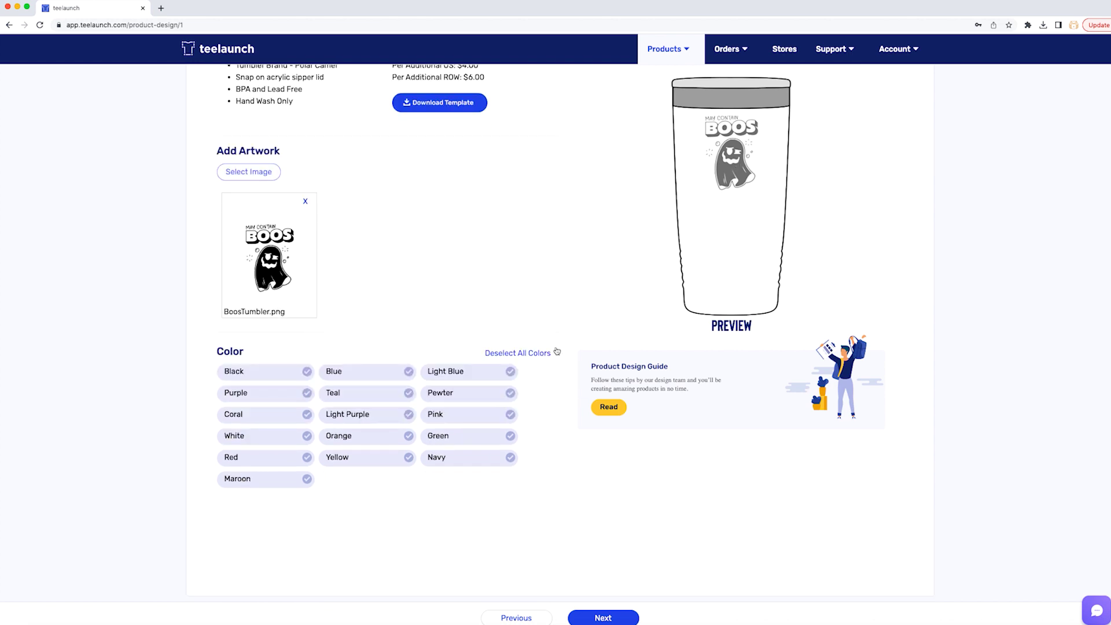
{"action": "left_click", "coordinate": [610, 612]}
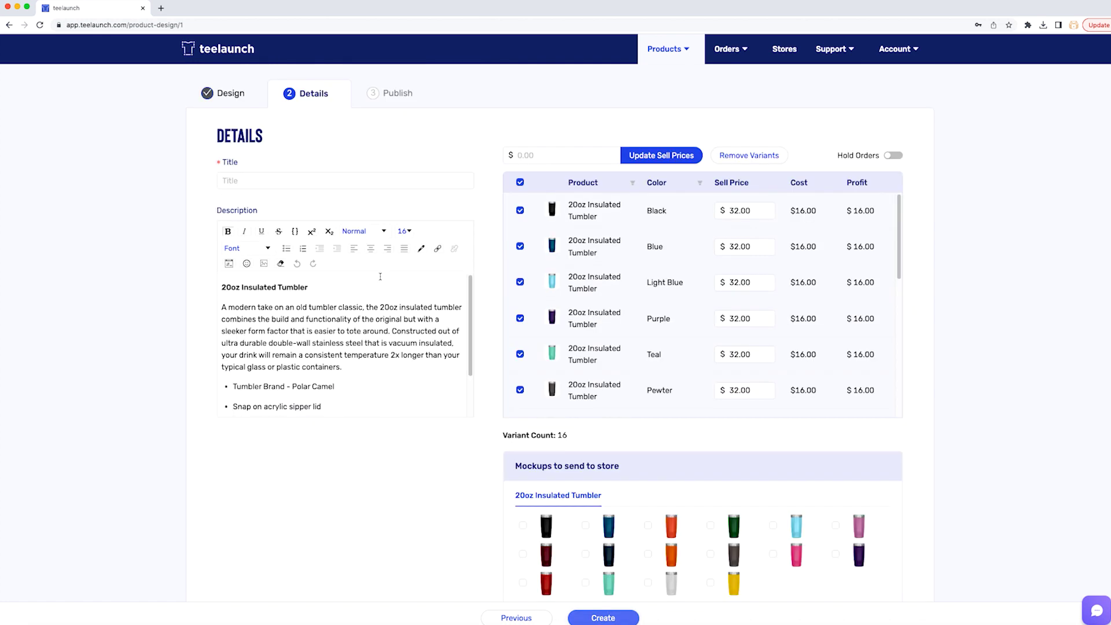
{"action": "left_click", "coordinate": [351, 180]}
{"action": "type", "text": "Boos Tumbler"}
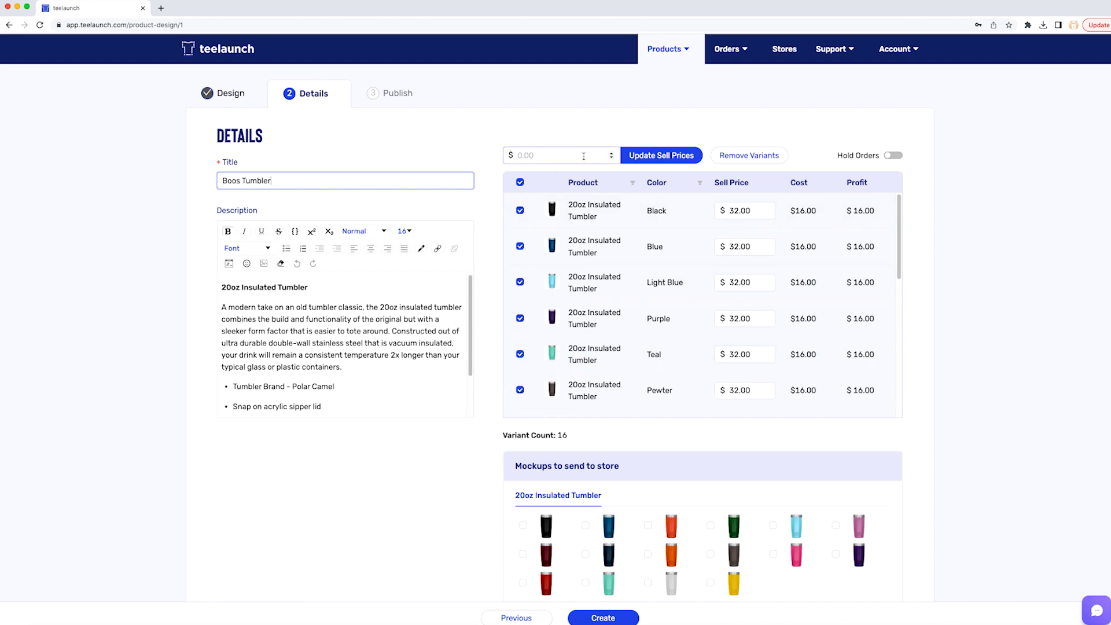
Choose the black, blue, coral, green, maroon, navy, orange, red and teal mockups to send to the store, and create the product.
{"action": "scroll", "coordinate": [885, 353], "scroll_direction": "down", "scroll_amount": 5}
{"action": "scroll", "coordinate": [896, 365], "scroll_direction": "up", "scroll_amount": 5}
{"action": "scroll", "coordinate": [925, 372], "scroll_direction": "down", "scroll_amount": 2}
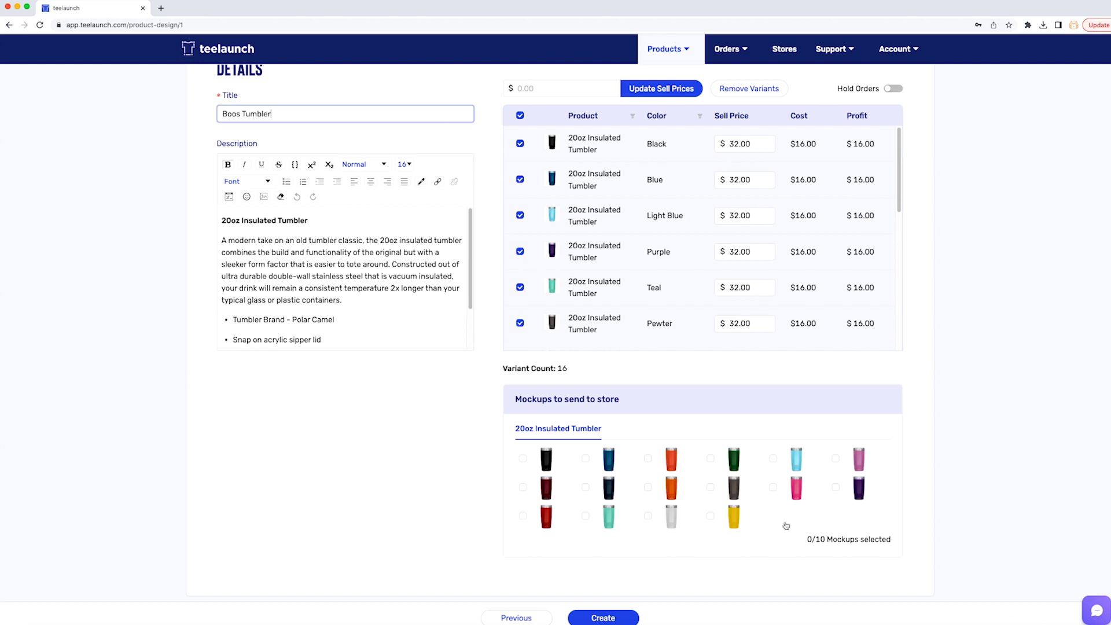
{"action": "left_click", "coordinate": [900, 545]}
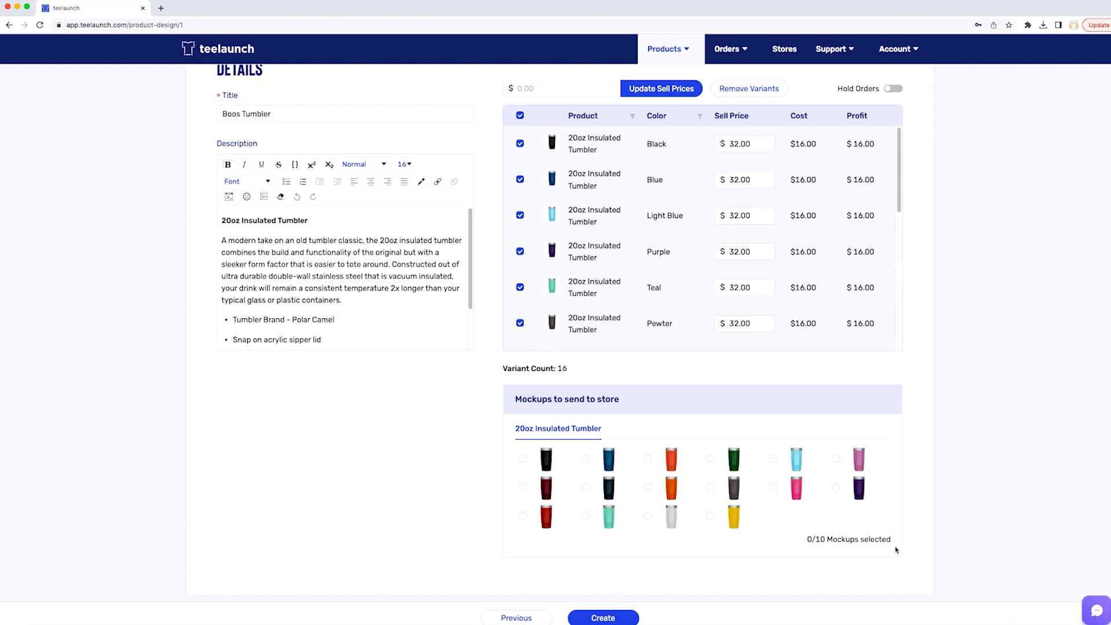
{"action": "mouse_move", "coordinate": [867, 540]}
{"action": "left_mouse_down"}
{"action": "mouse_move", "coordinate": [846, 544]}
{"action": "mouse_move", "coordinate": [880, 550]}
{"action": "left_mouse_up"}
{"action": "left_click", "coordinate": [880, 552]}
{"action": "left_click", "coordinate": [523, 458]}
{"action": "left_click", "coordinate": [523, 487]}
{"action": "left_click", "coordinate": [523, 515]}
{"action": "left_click", "coordinate": [585, 458]}
{"action": "left_click", "coordinate": [585, 488]}
{"action": "left_click", "coordinate": [648, 487]}
{"action": "left_click", "coordinate": [648, 458]}
{"action": "left_click", "coordinate": [710, 458]}
{"action": "left_click", "coordinate": [585, 516]}
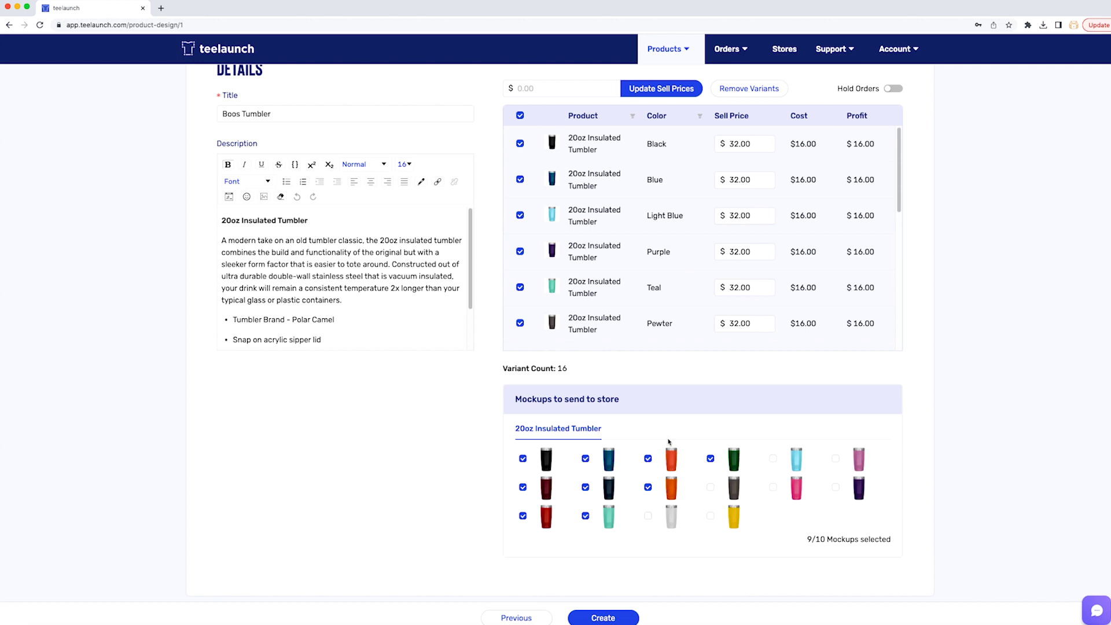
{"action": "scroll", "coordinate": [546, 512], "scroll_direction": "up", "scroll_amount": 1}
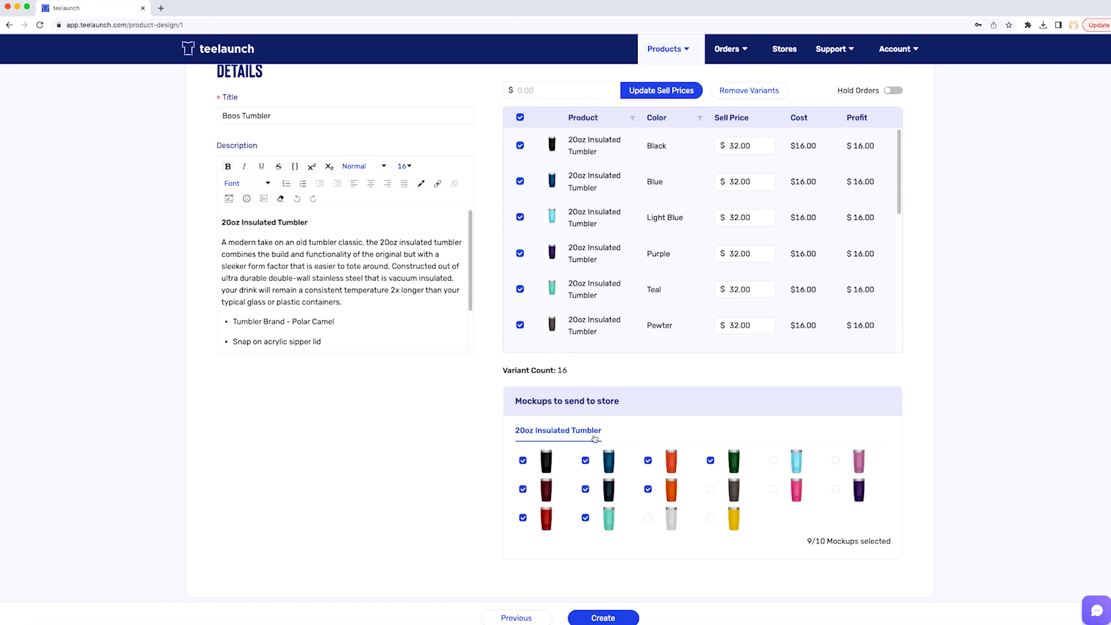
{"action": "scroll", "coordinate": [738, 533], "scroll_direction": "down", "scroll_amount": 1}
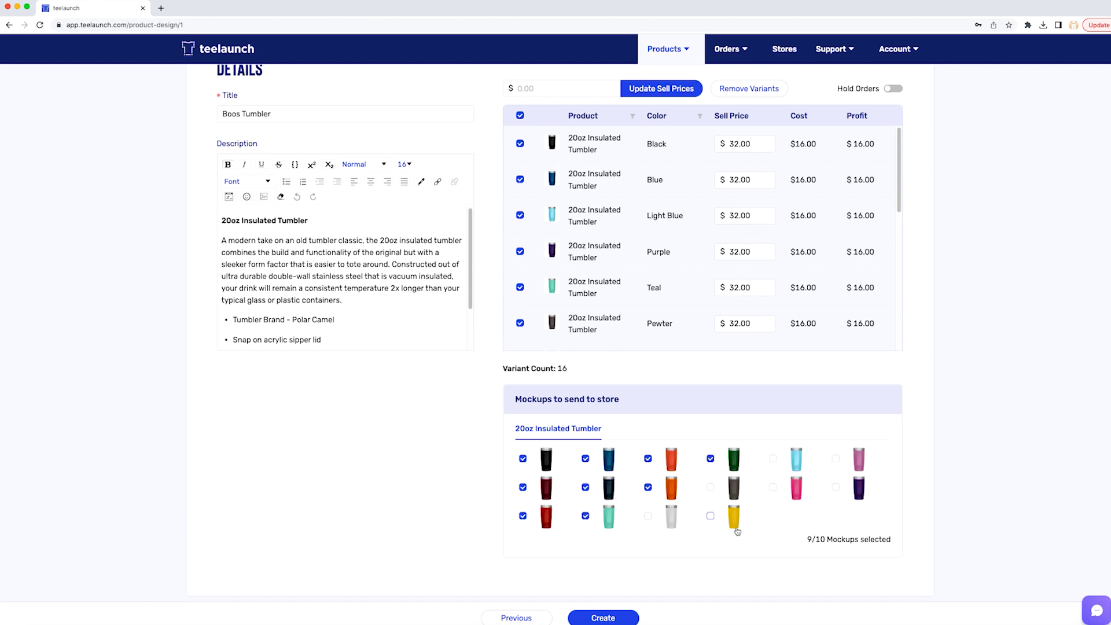
{"action": "left_click", "coordinate": [858, 496]}
{"action": "left_click", "coordinate": [612, 618]}
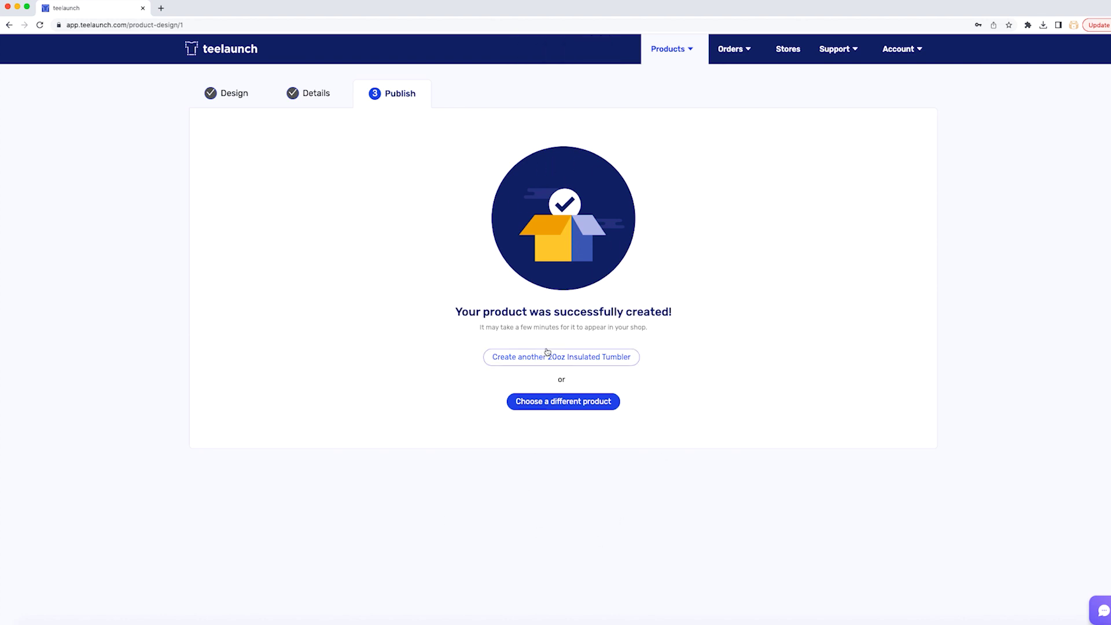
Go to the My Products list and open the Boos Tumbler product.
{"action": "mouse_move", "coordinate": [666, 48]}
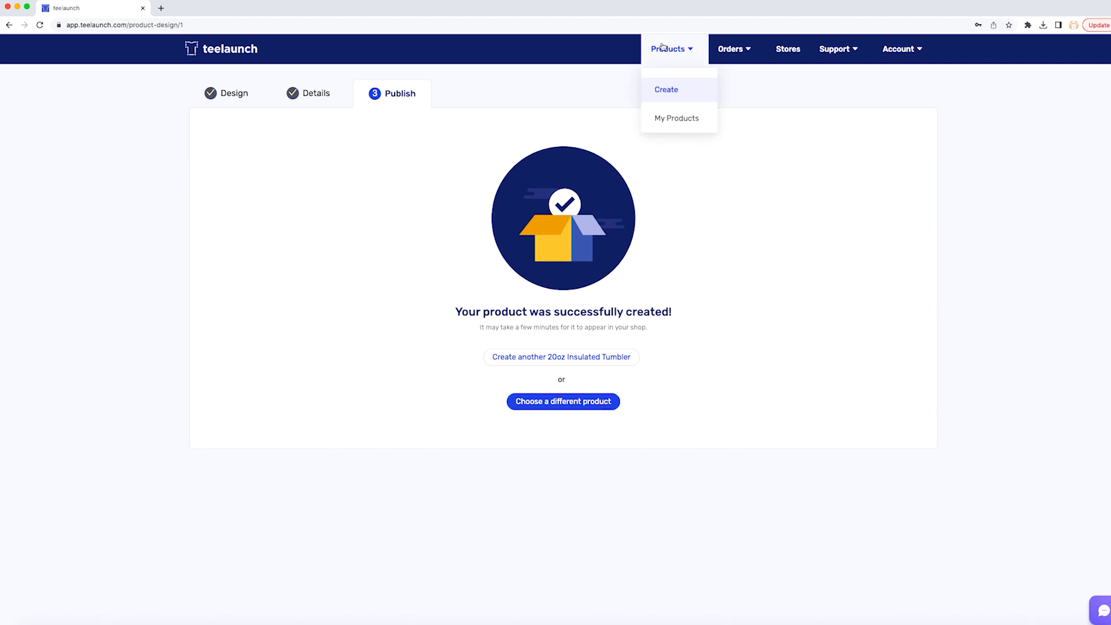
{"action": "left_click", "coordinate": [672, 116]}
{"action": "left_click", "coordinate": [159, 189]}
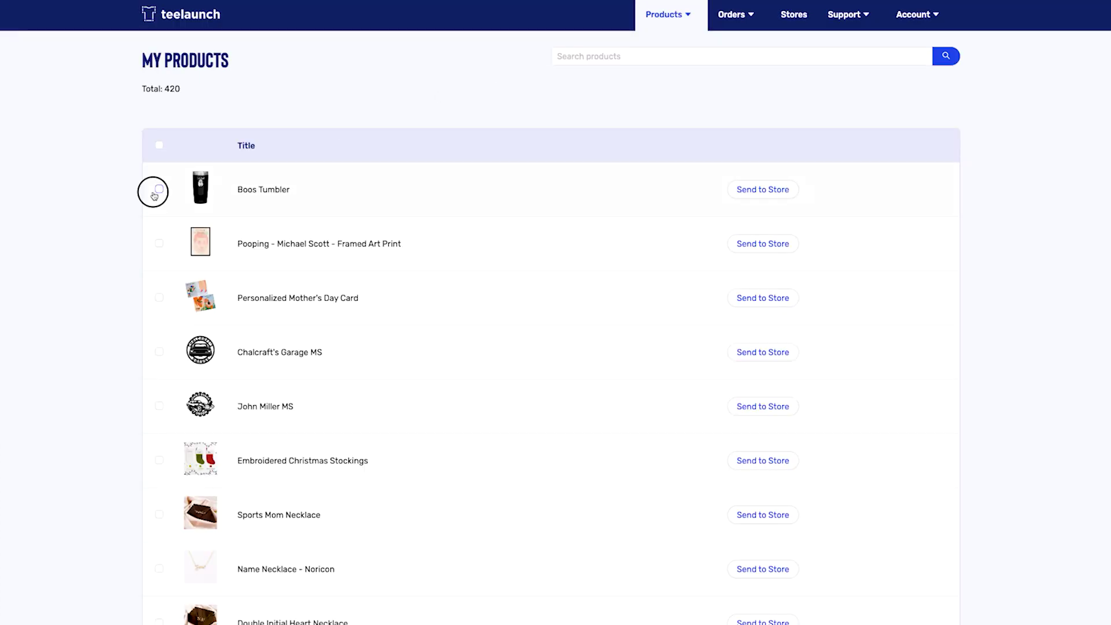
{"action": "left_click", "coordinate": [258, 181]}
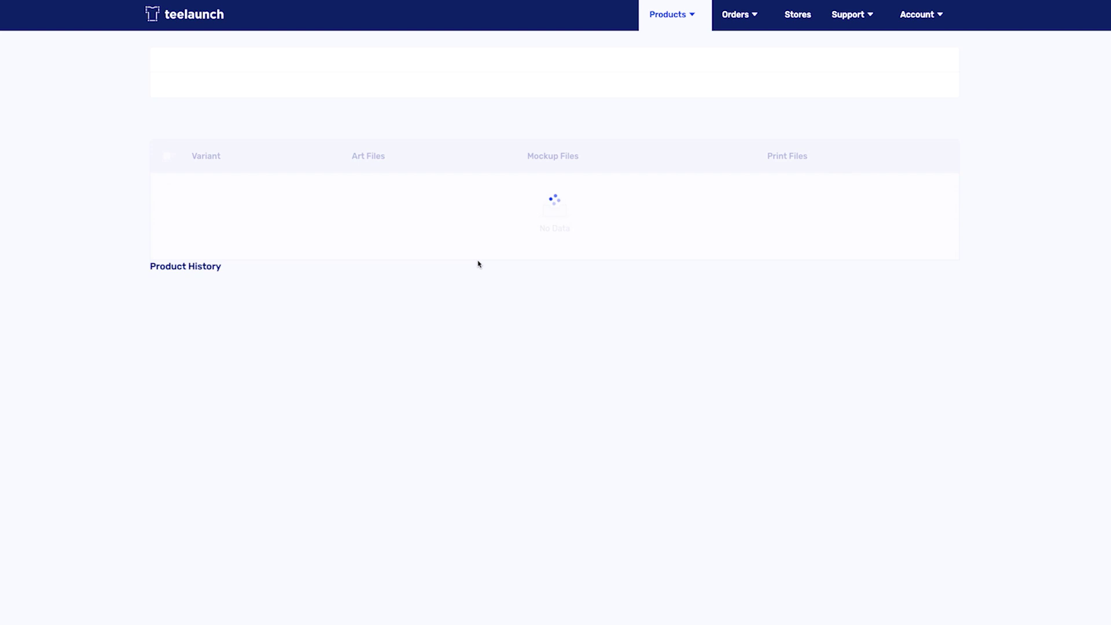
Examine the art, mockup and print files of every colour variant of the Boos Tumbler.
{"action": "scroll", "coordinate": [220, 261], "scroll_direction": "down", "scroll_amount": 2}
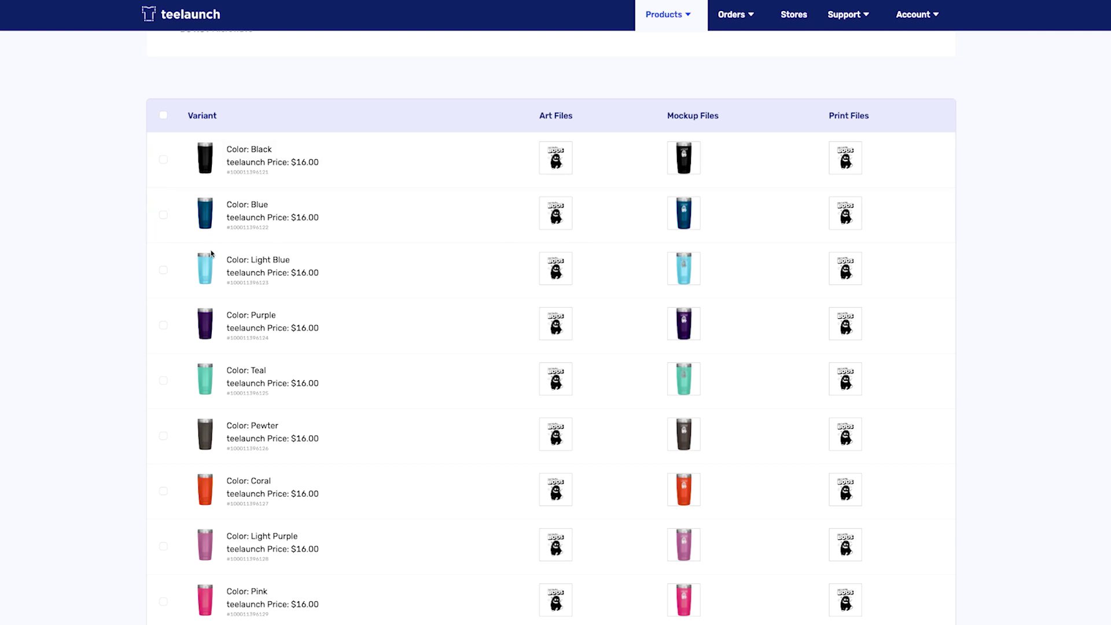
{"action": "scroll", "coordinate": [218, 194], "scroll_direction": "down", "scroll_amount": 4}
{"action": "scroll", "coordinate": [217, 206], "scroll_direction": "down", "scroll_amount": 5}
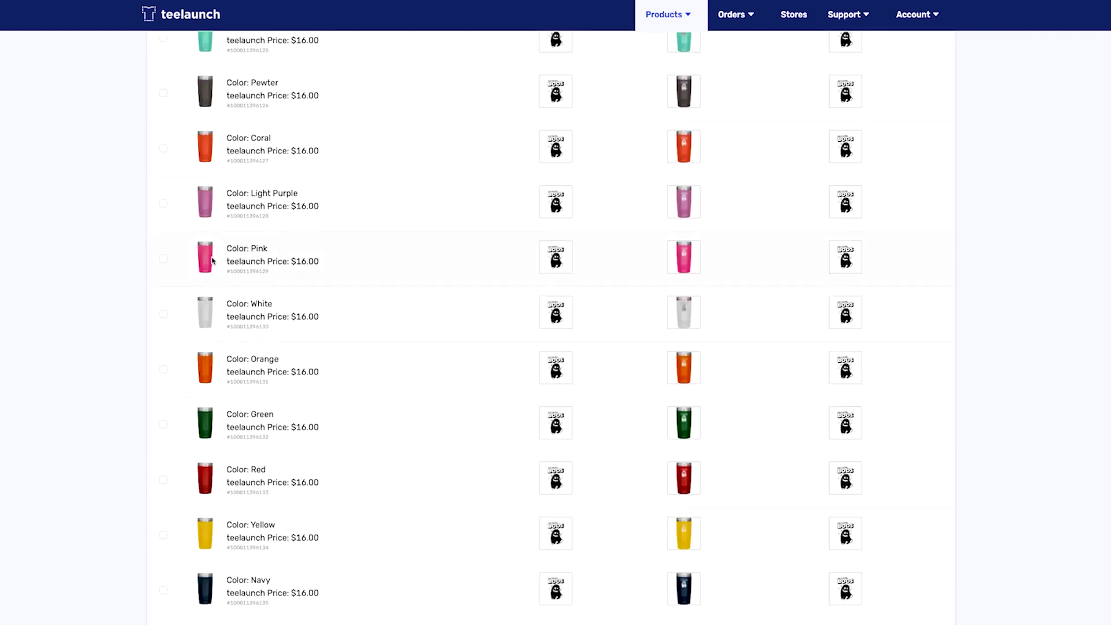
{"action": "scroll", "coordinate": [220, 278], "scroll_direction": "up", "scroll_amount": 10}
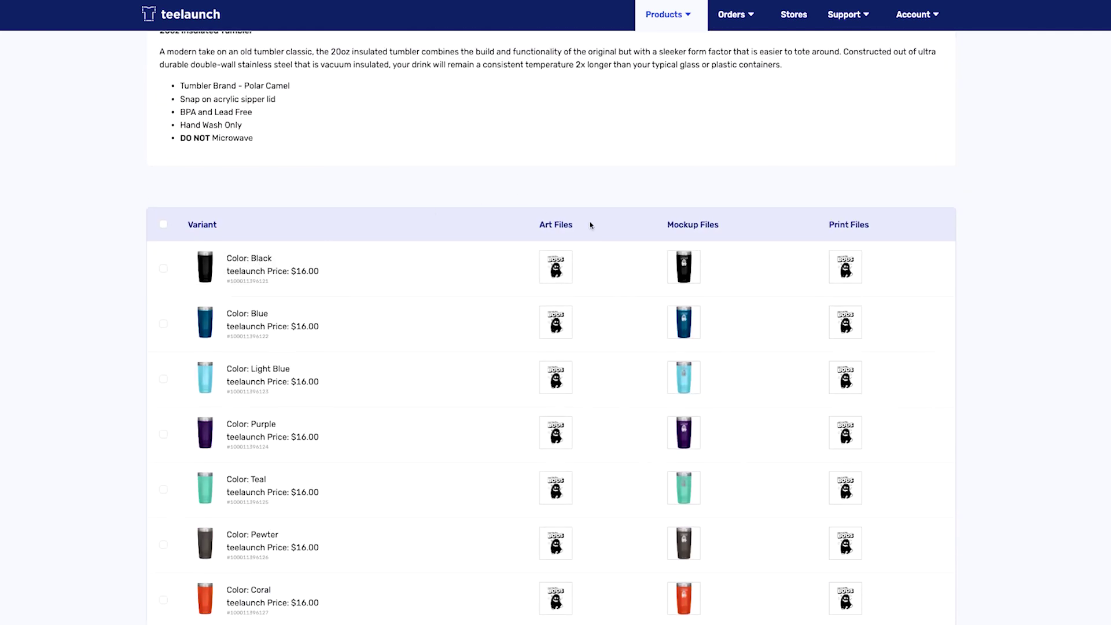
{"action": "scroll", "coordinate": [591, 225], "scroll_direction": "down", "scroll_amount": 1}
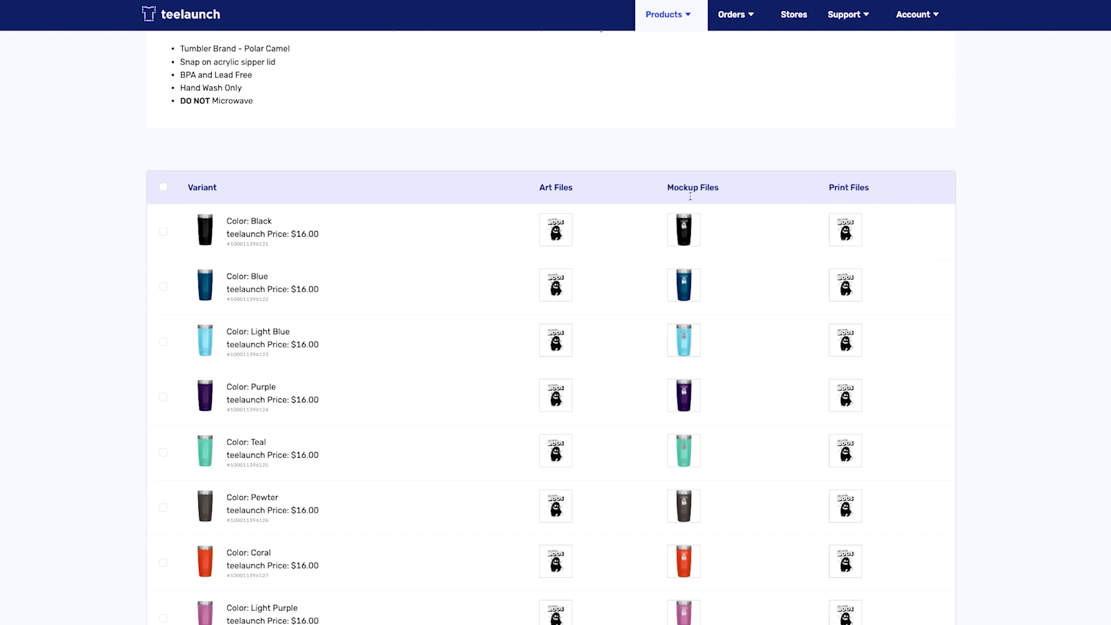
{"action": "scroll", "coordinate": [764, 227], "scroll_direction": "down", "scroll_amount": 1}
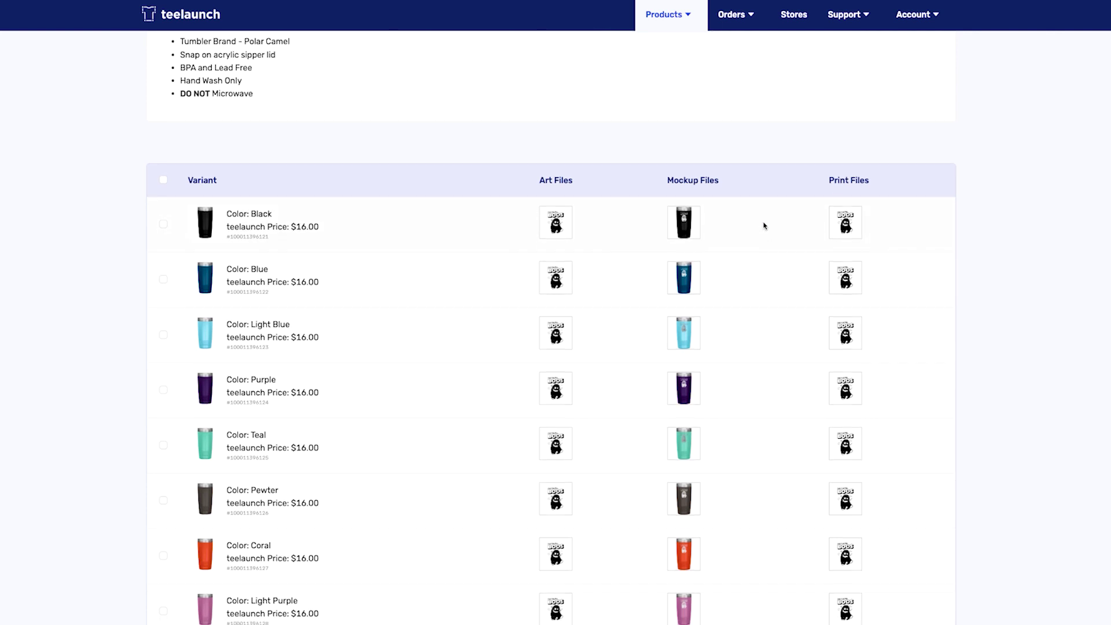
{"action": "scroll", "coordinate": [746, 207], "scroll_direction": "up", "scroll_amount": 1}
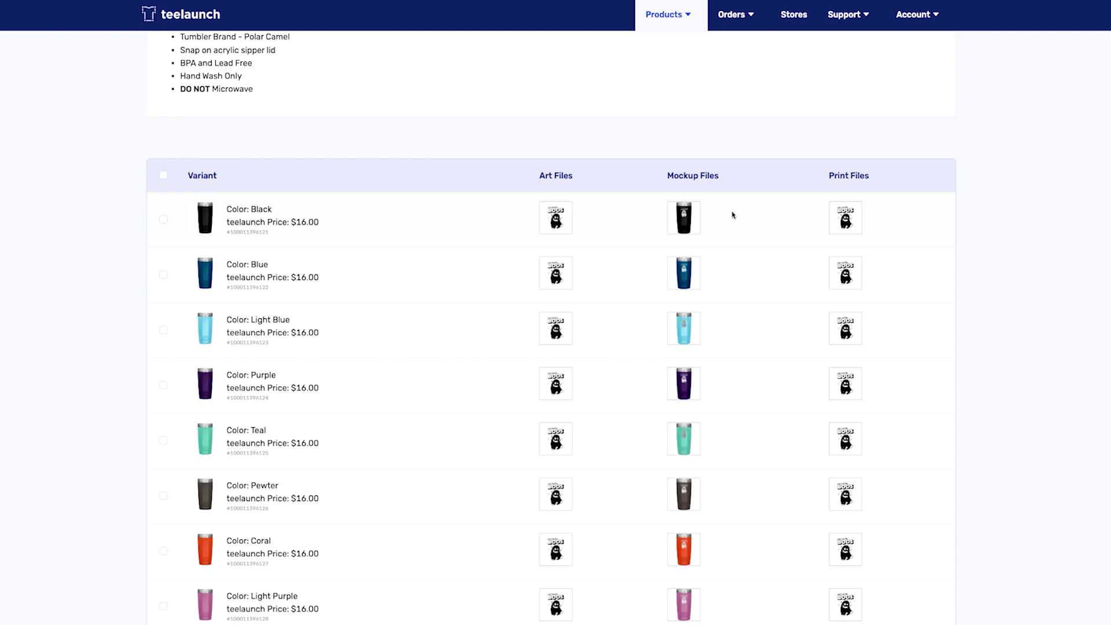
{"action": "scroll", "coordinate": [734, 209], "scroll_direction": "down", "scroll_amount": 2}
{"action": "scroll", "coordinate": [734, 210], "scroll_direction": "down", "scroll_amount": 6}
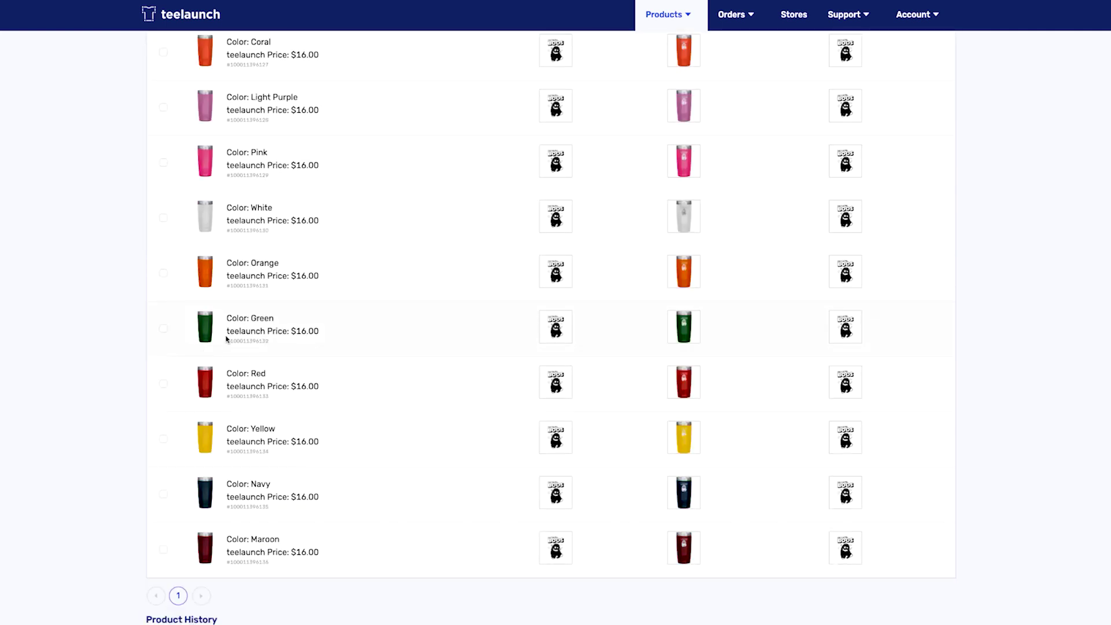